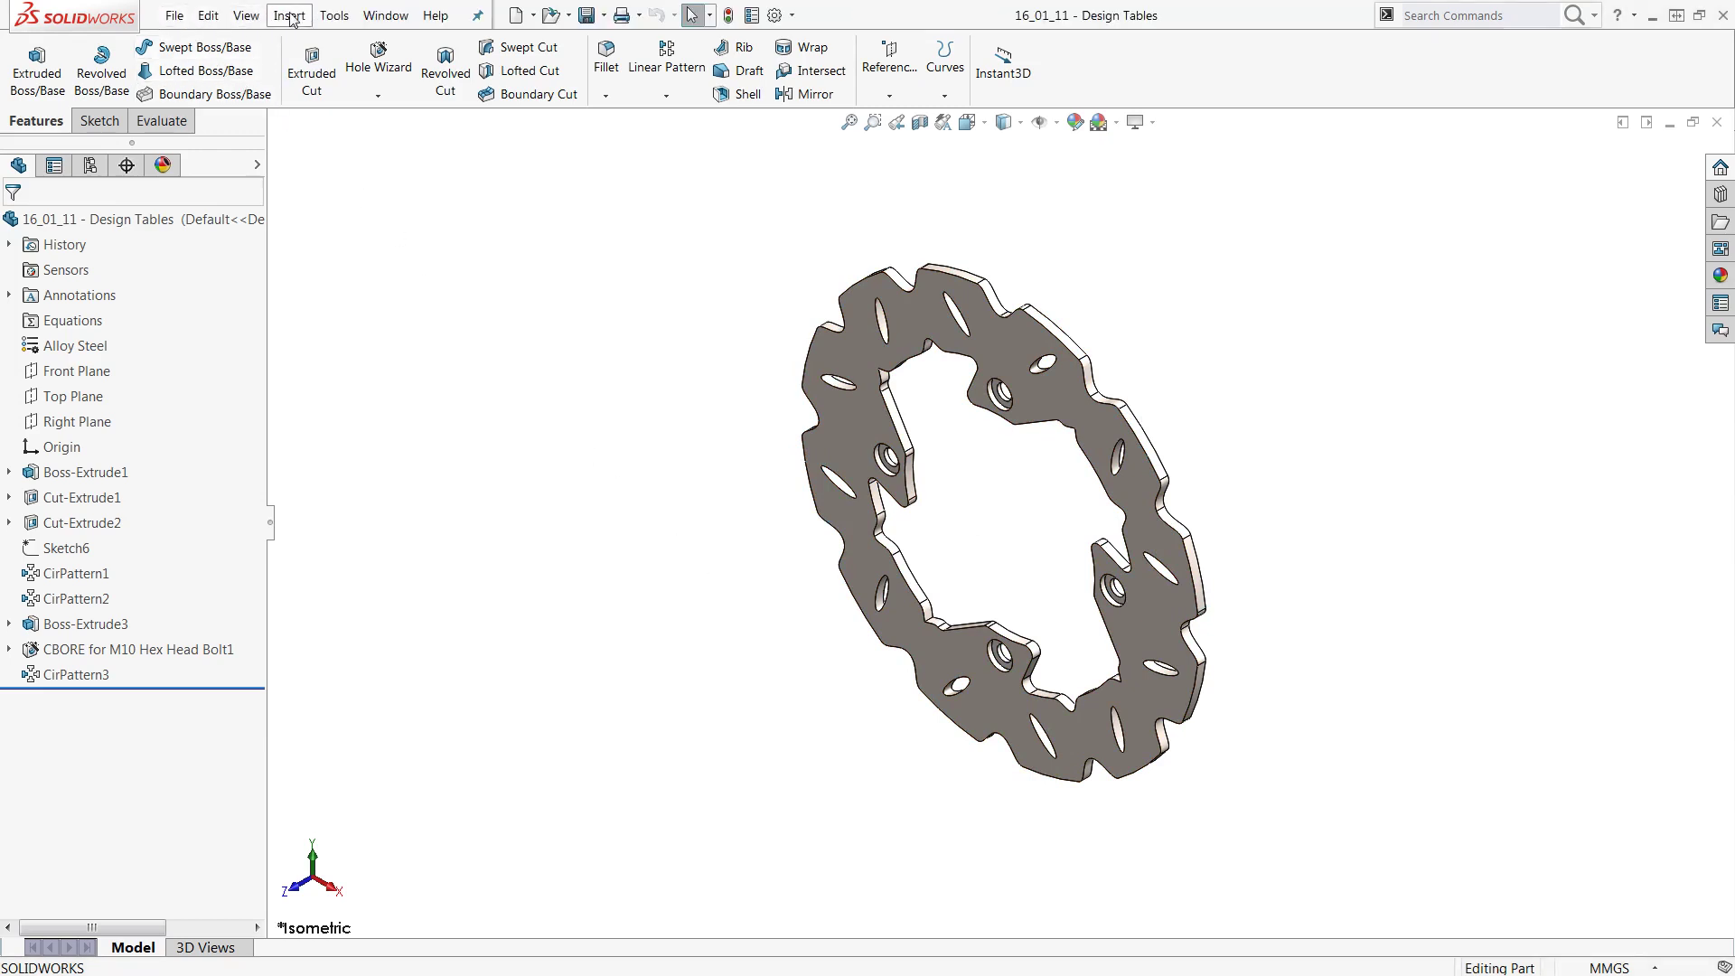
- Auto-create a design table using the D1/D3 dimensions of CirPattern1, CirPattern2 and CirPattern3
click(292, 19)
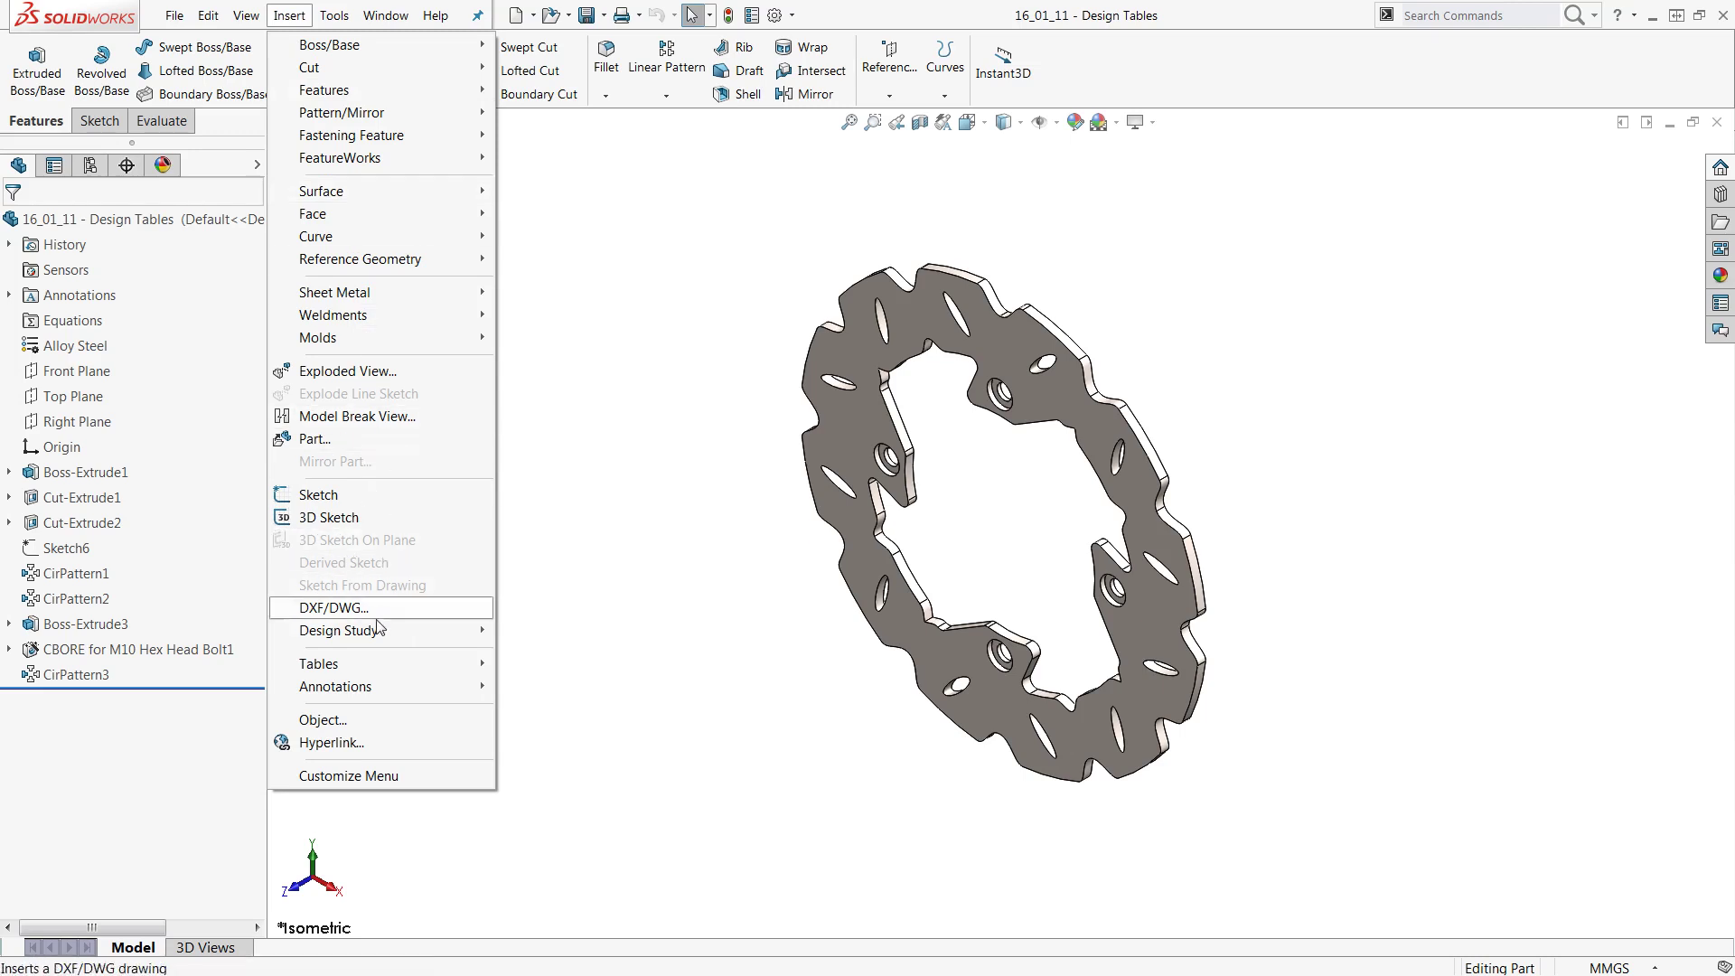
mouse_move(320, 663)
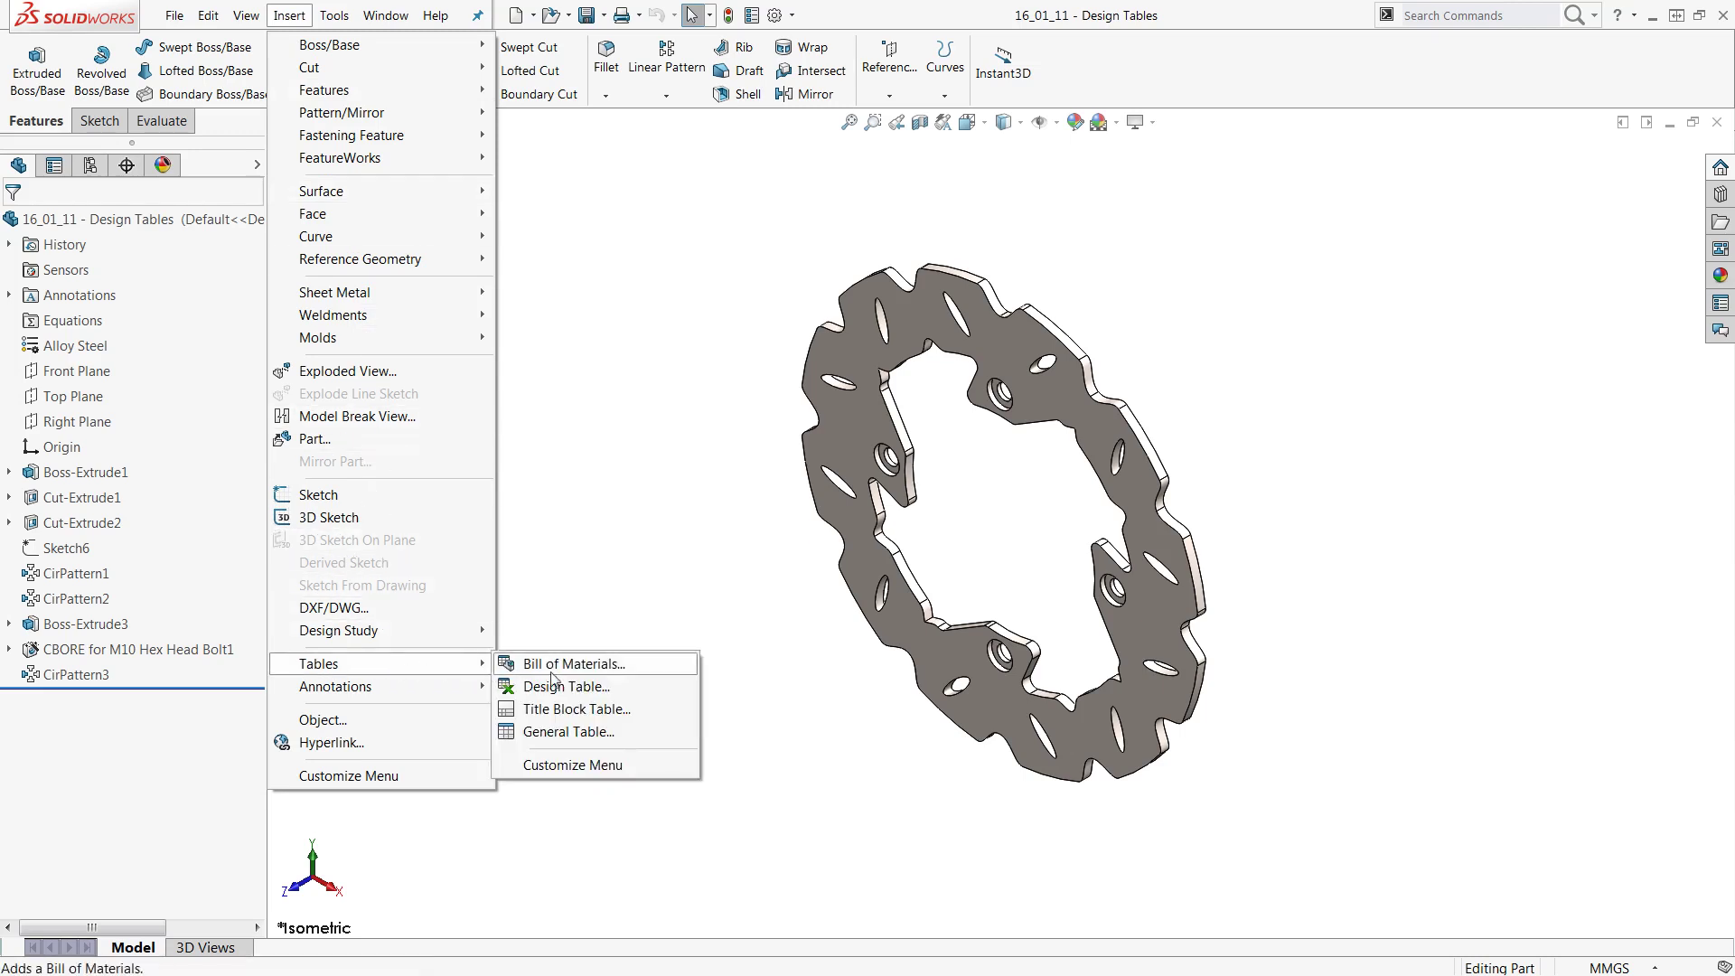
click(556, 687)
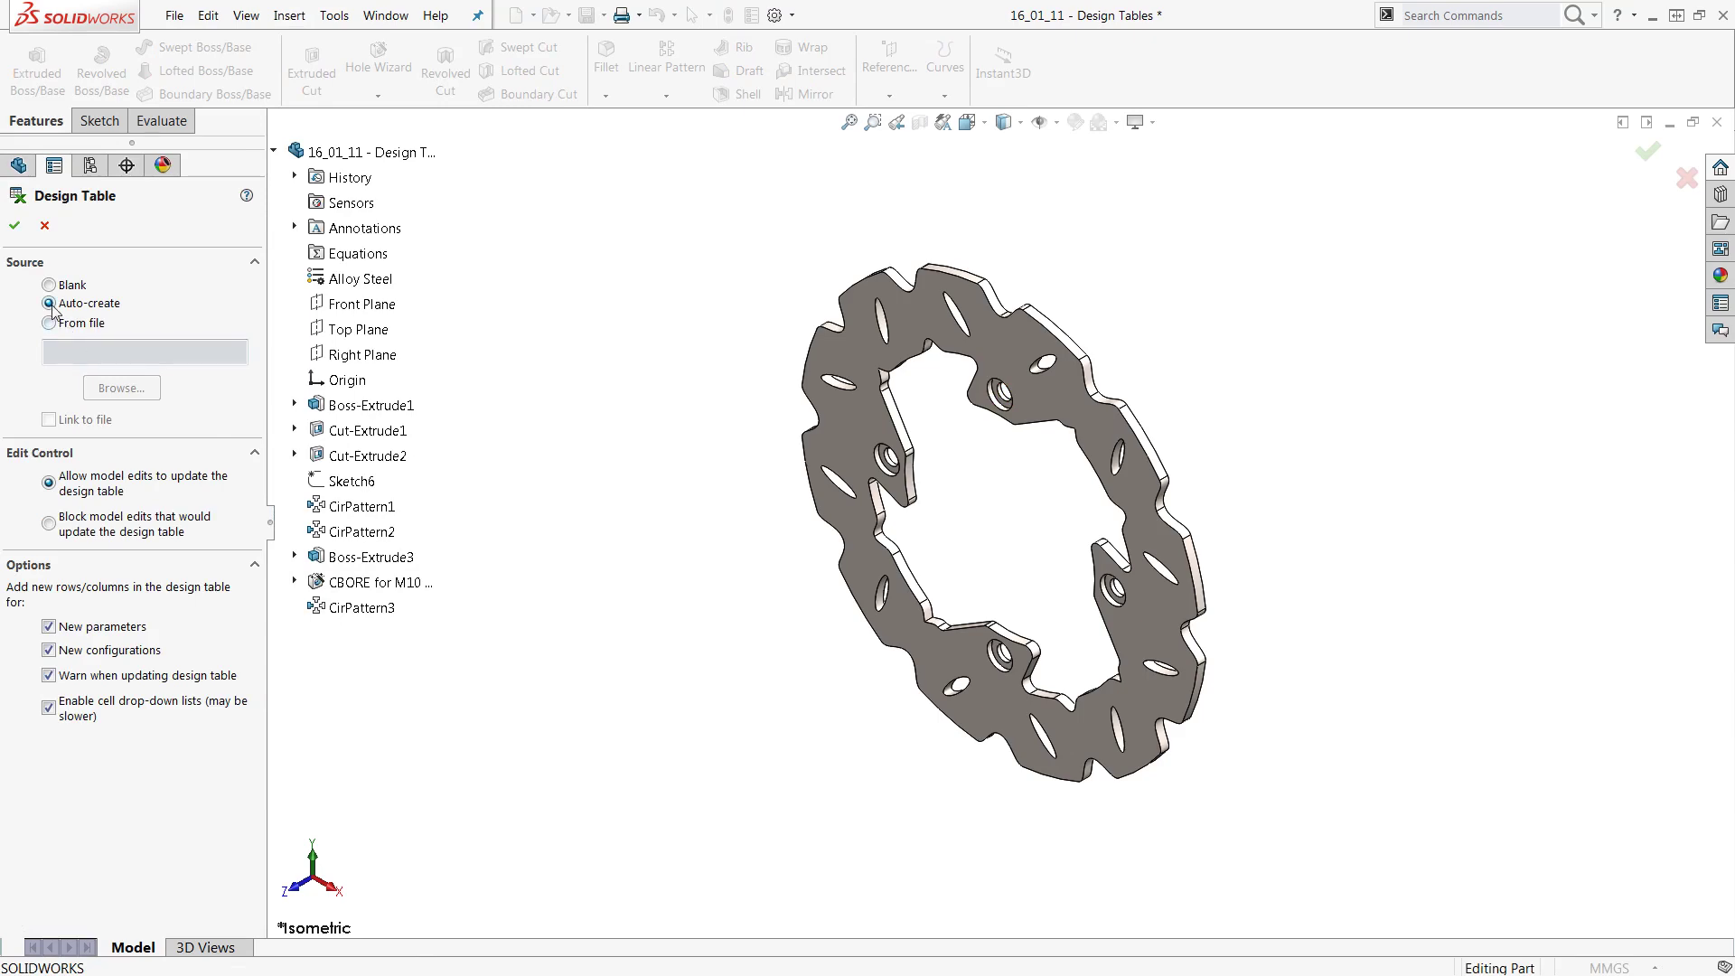
click(14, 225)
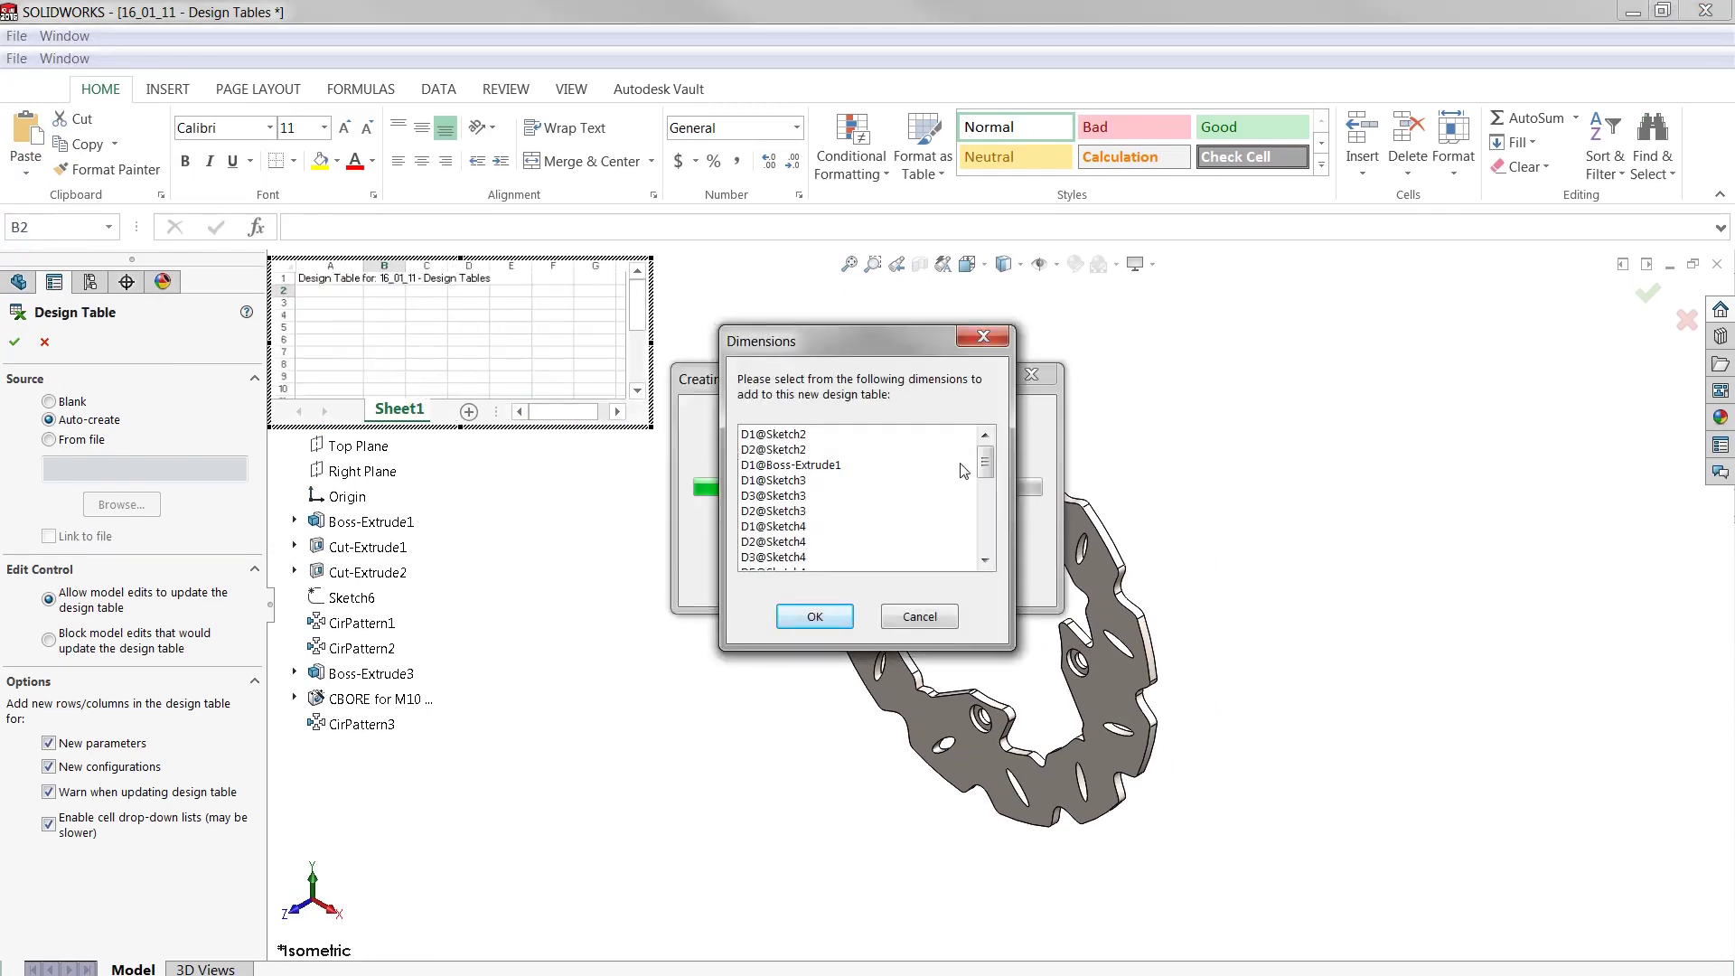
drag(985, 464, 986, 499)
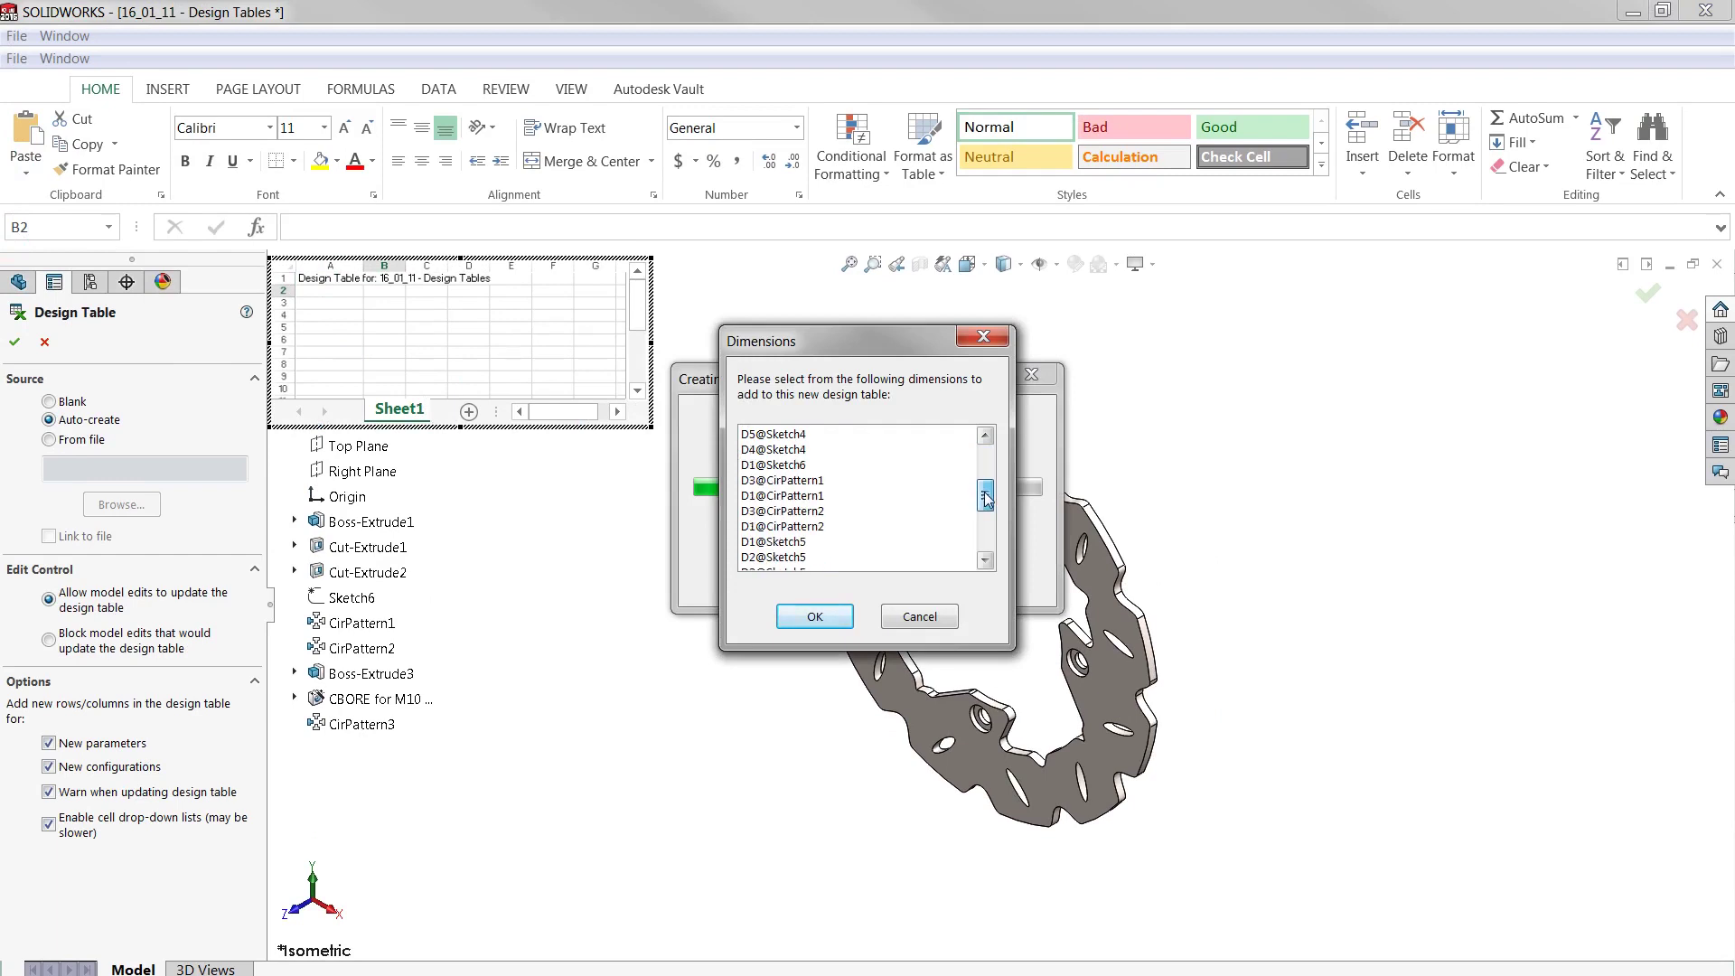
click(849, 483)
ctrl+click(841, 496)
ctrl+click(842, 525)
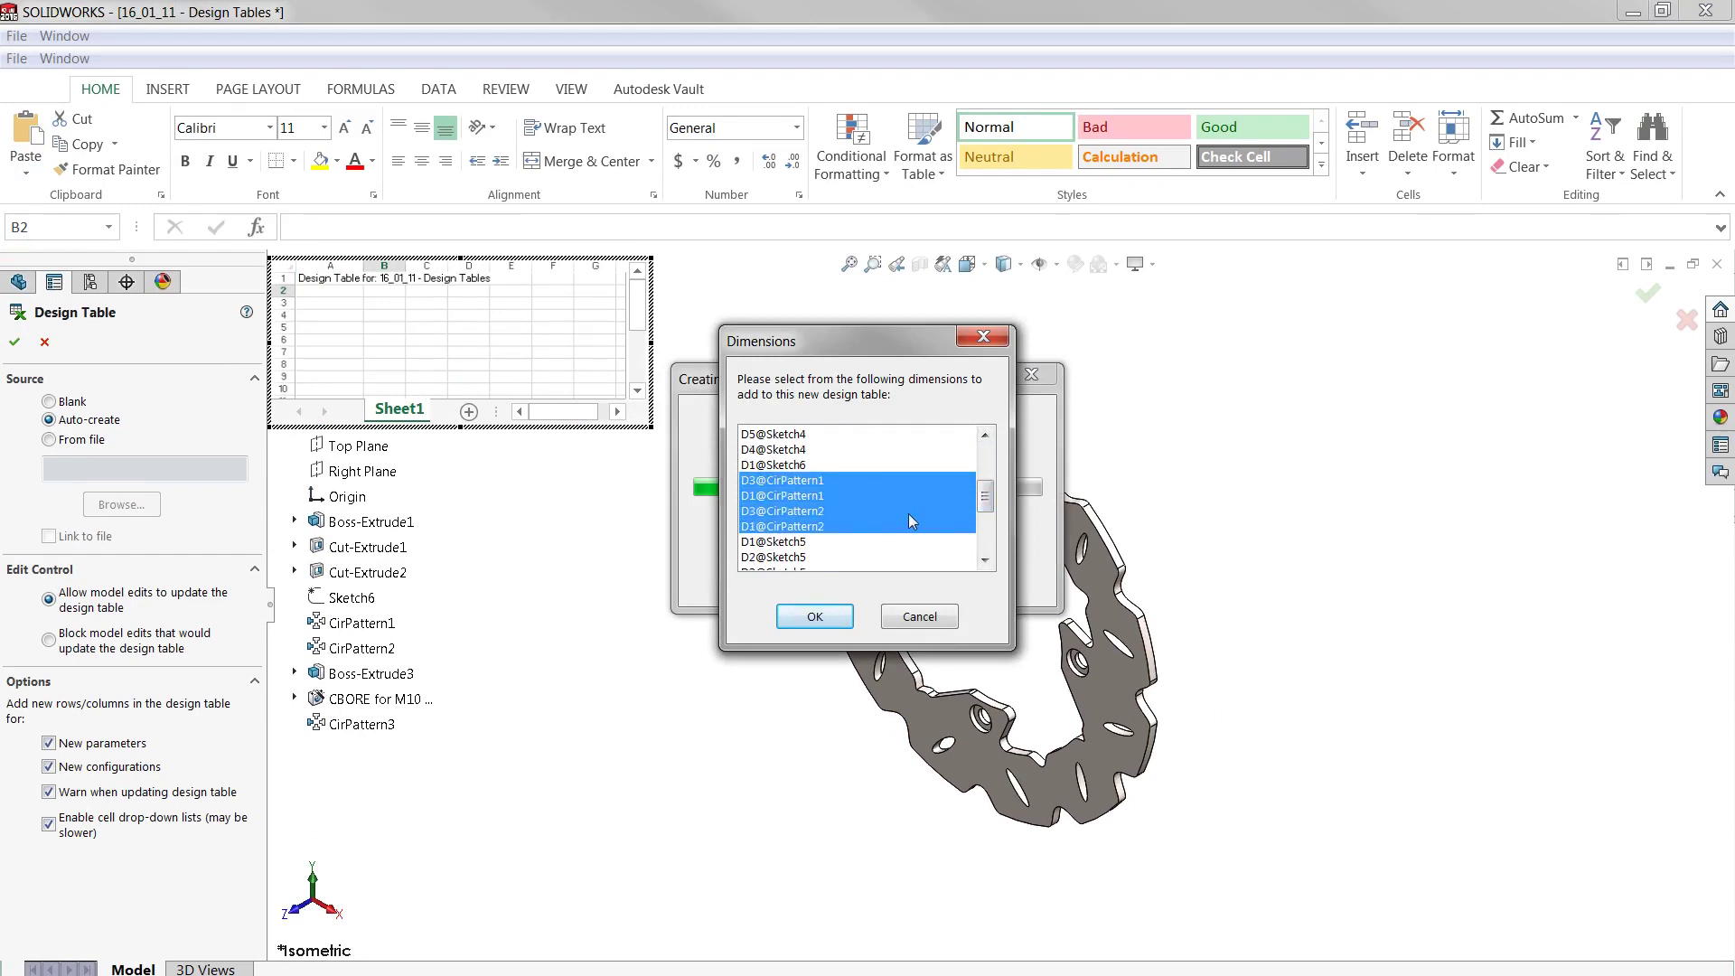
drag(985, 499, 986, 533)
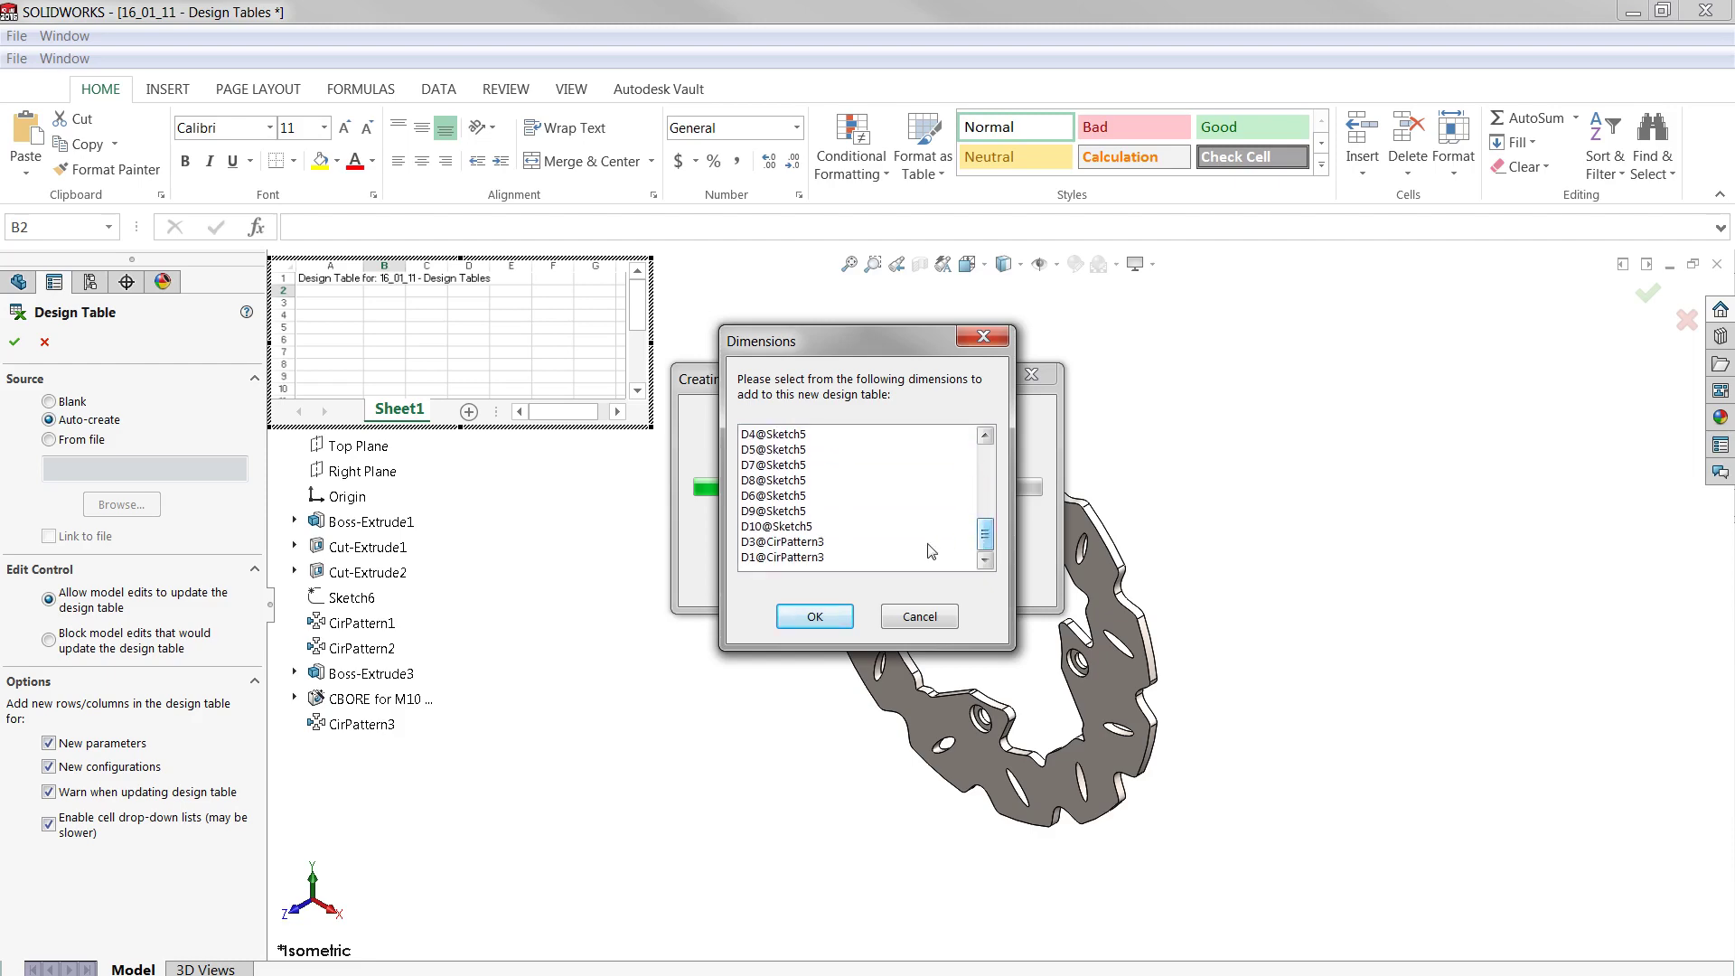
ctrl+click(849, 543)
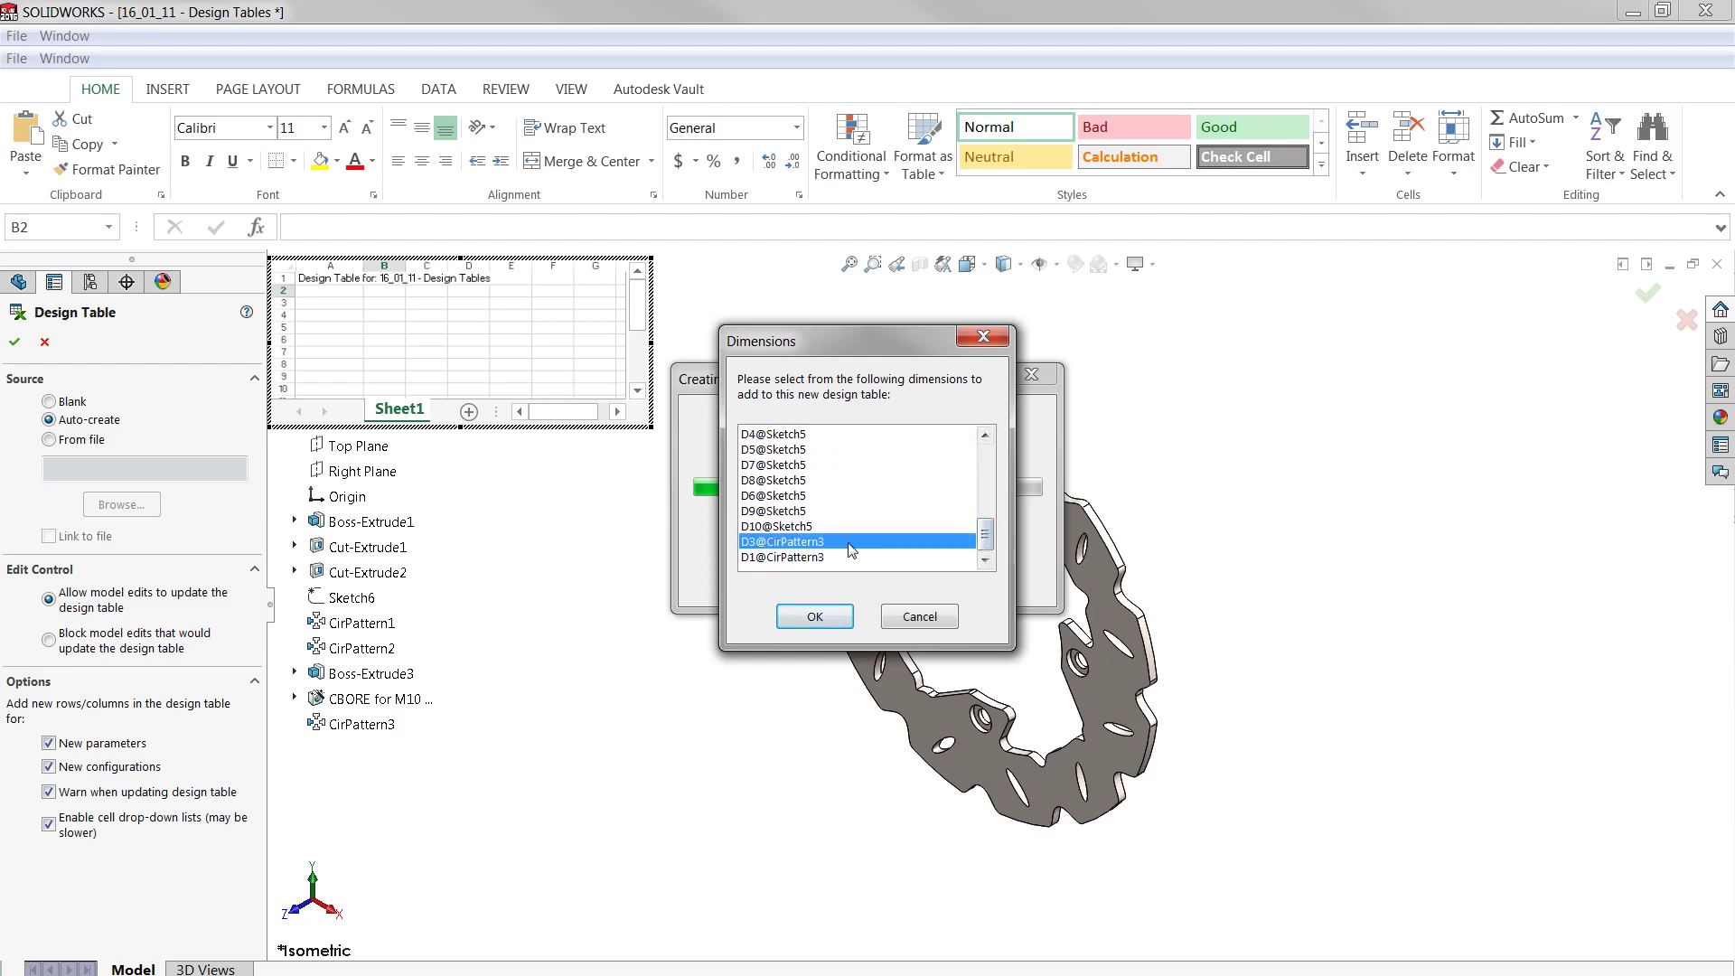
- Confirm the dimensions, enlarge the table sheet and rename cell A3 to 4 Hole 12 Cut
click(826, 617)
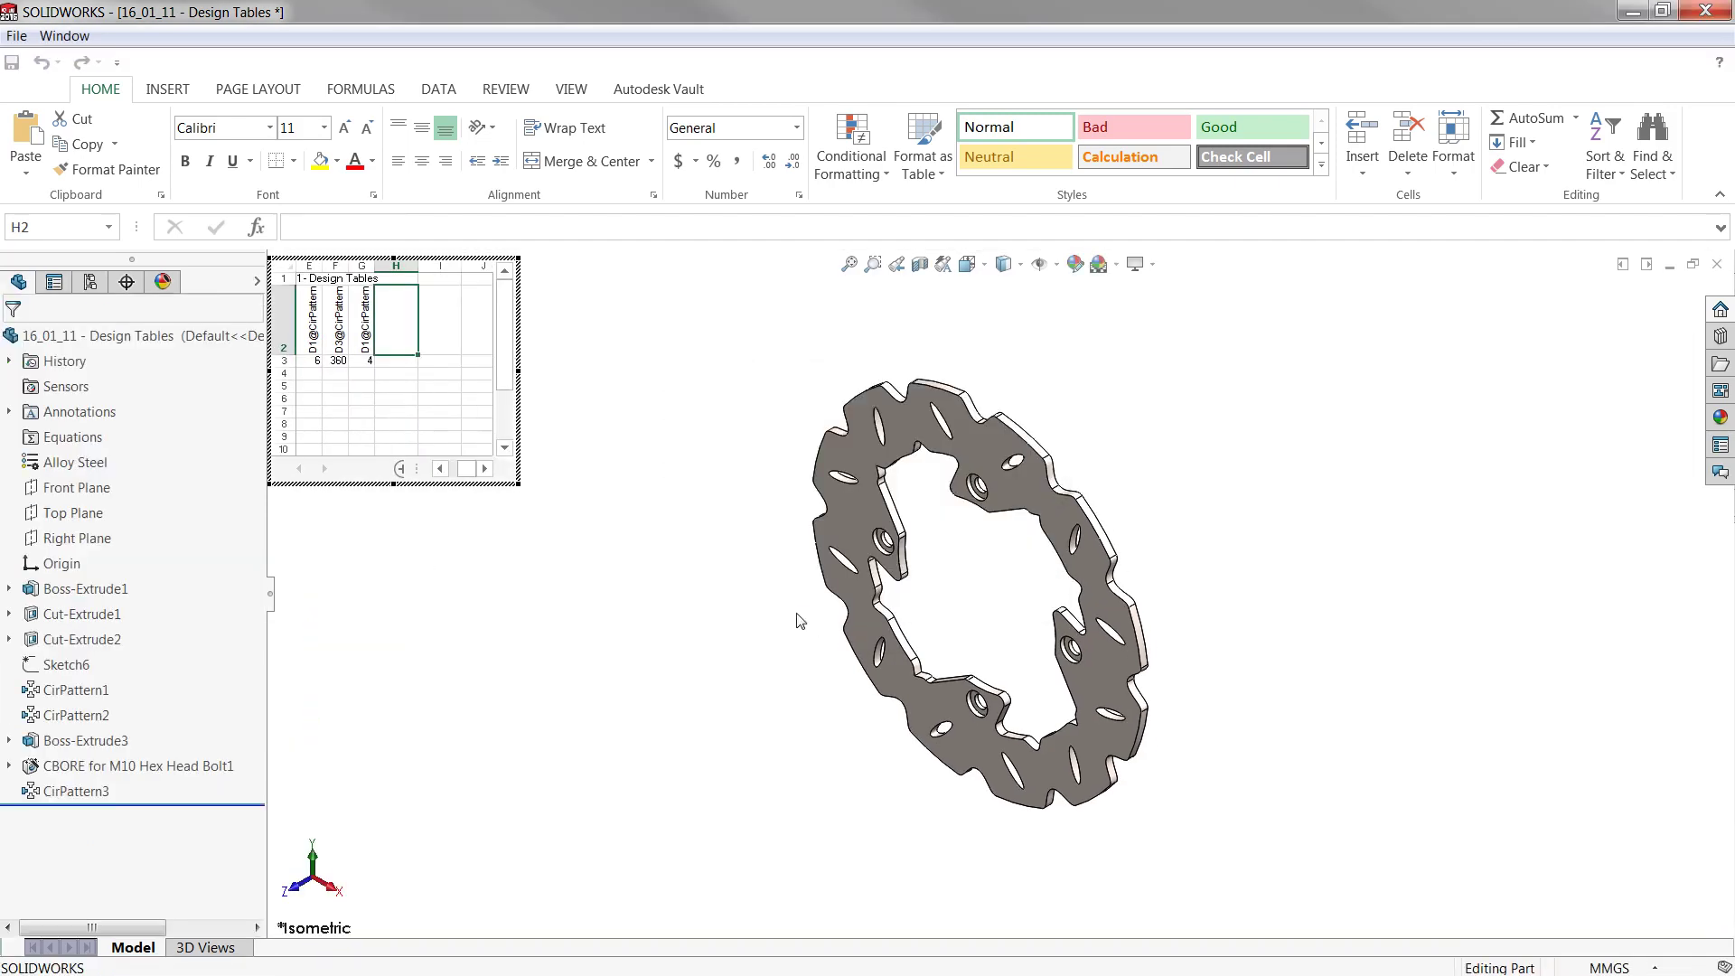
mouse_move(520, 484)
mouse_down()
mouse_move(834, 686)
mouse_move(698, 671)
mouse_up()
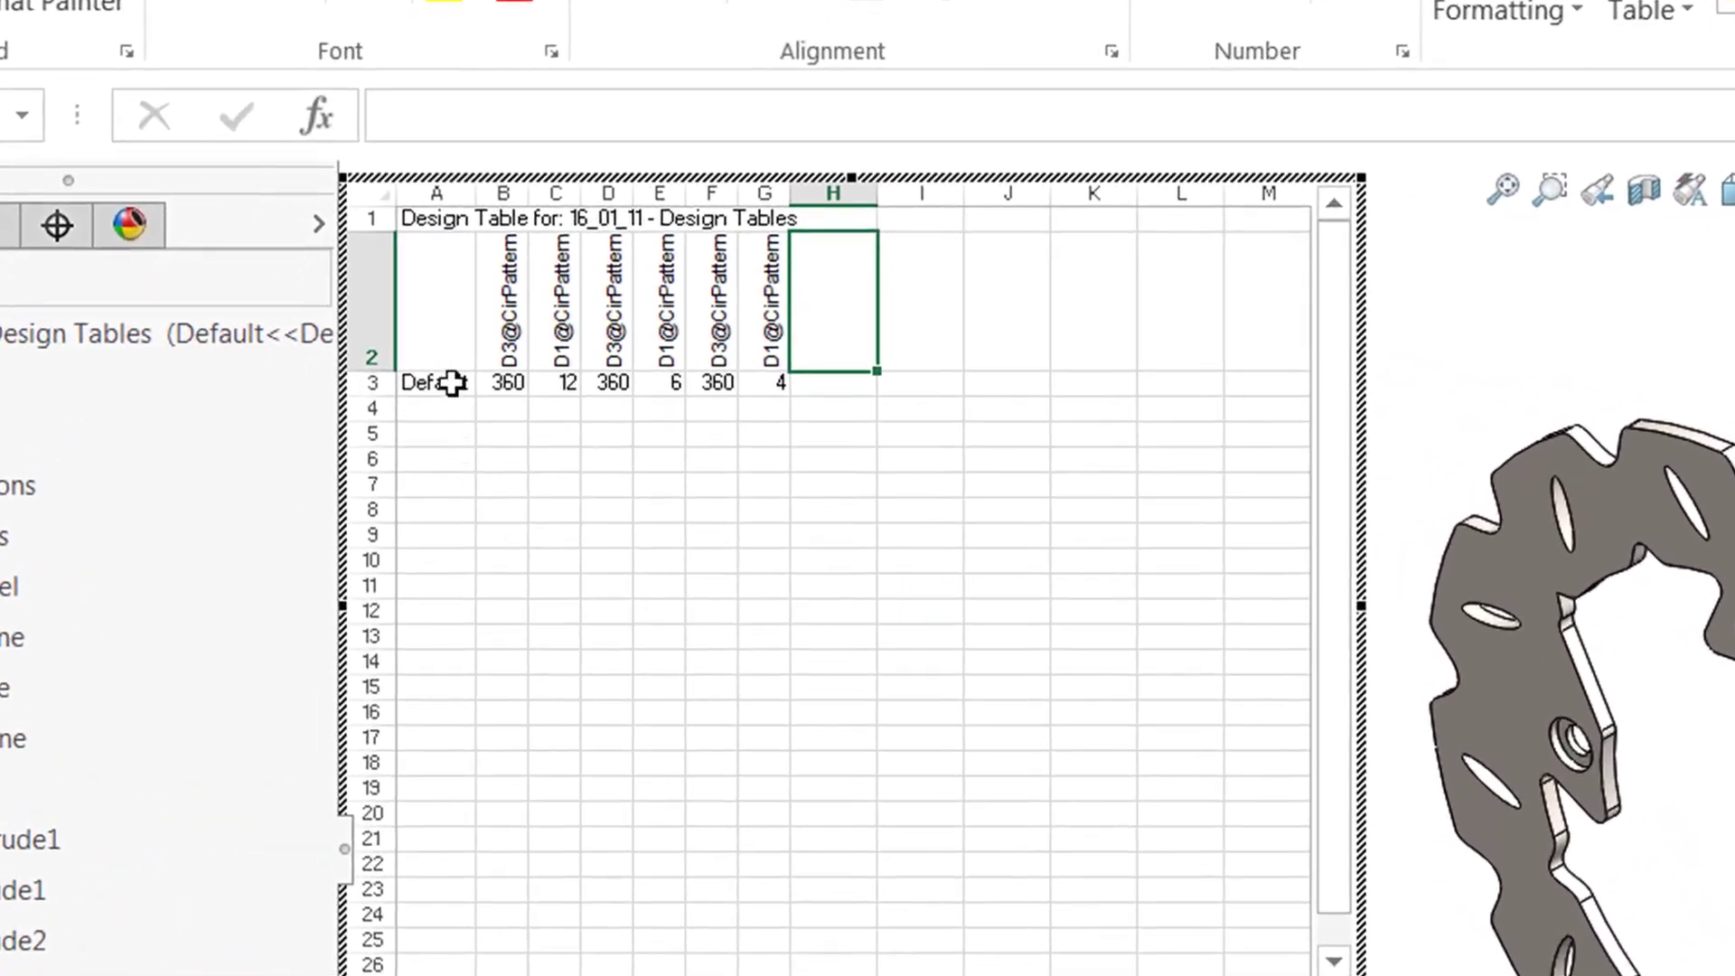
click(455, 382)
double_click(456, 382)
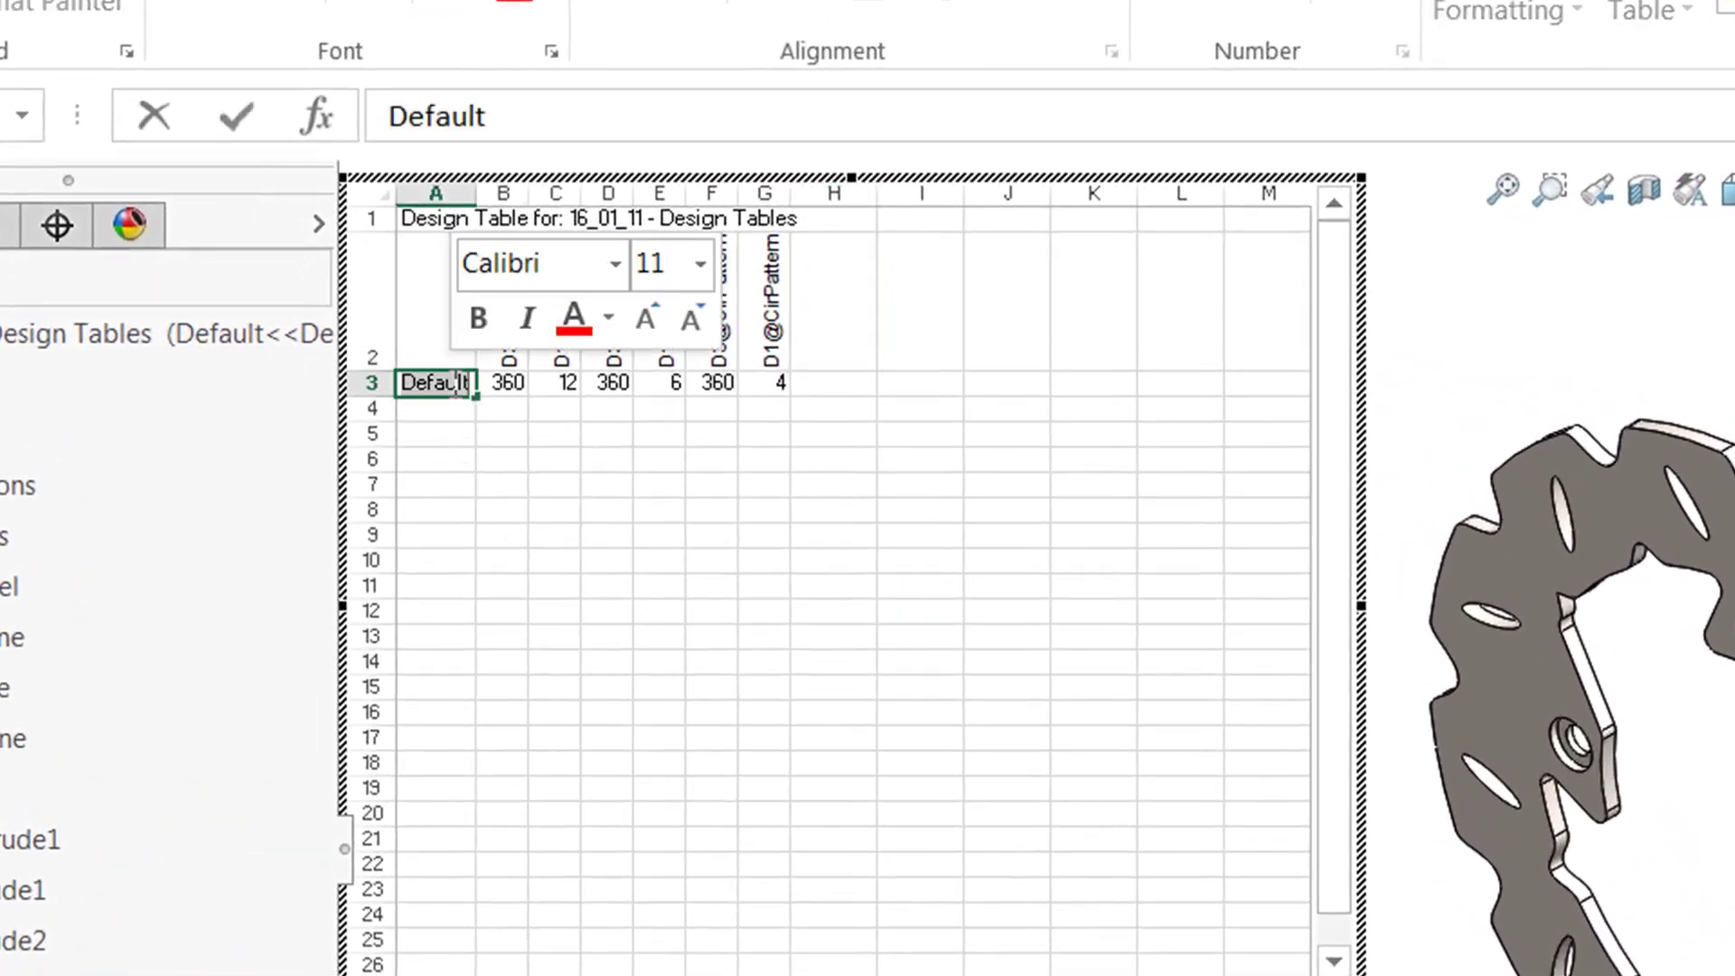
text(4 Hol)
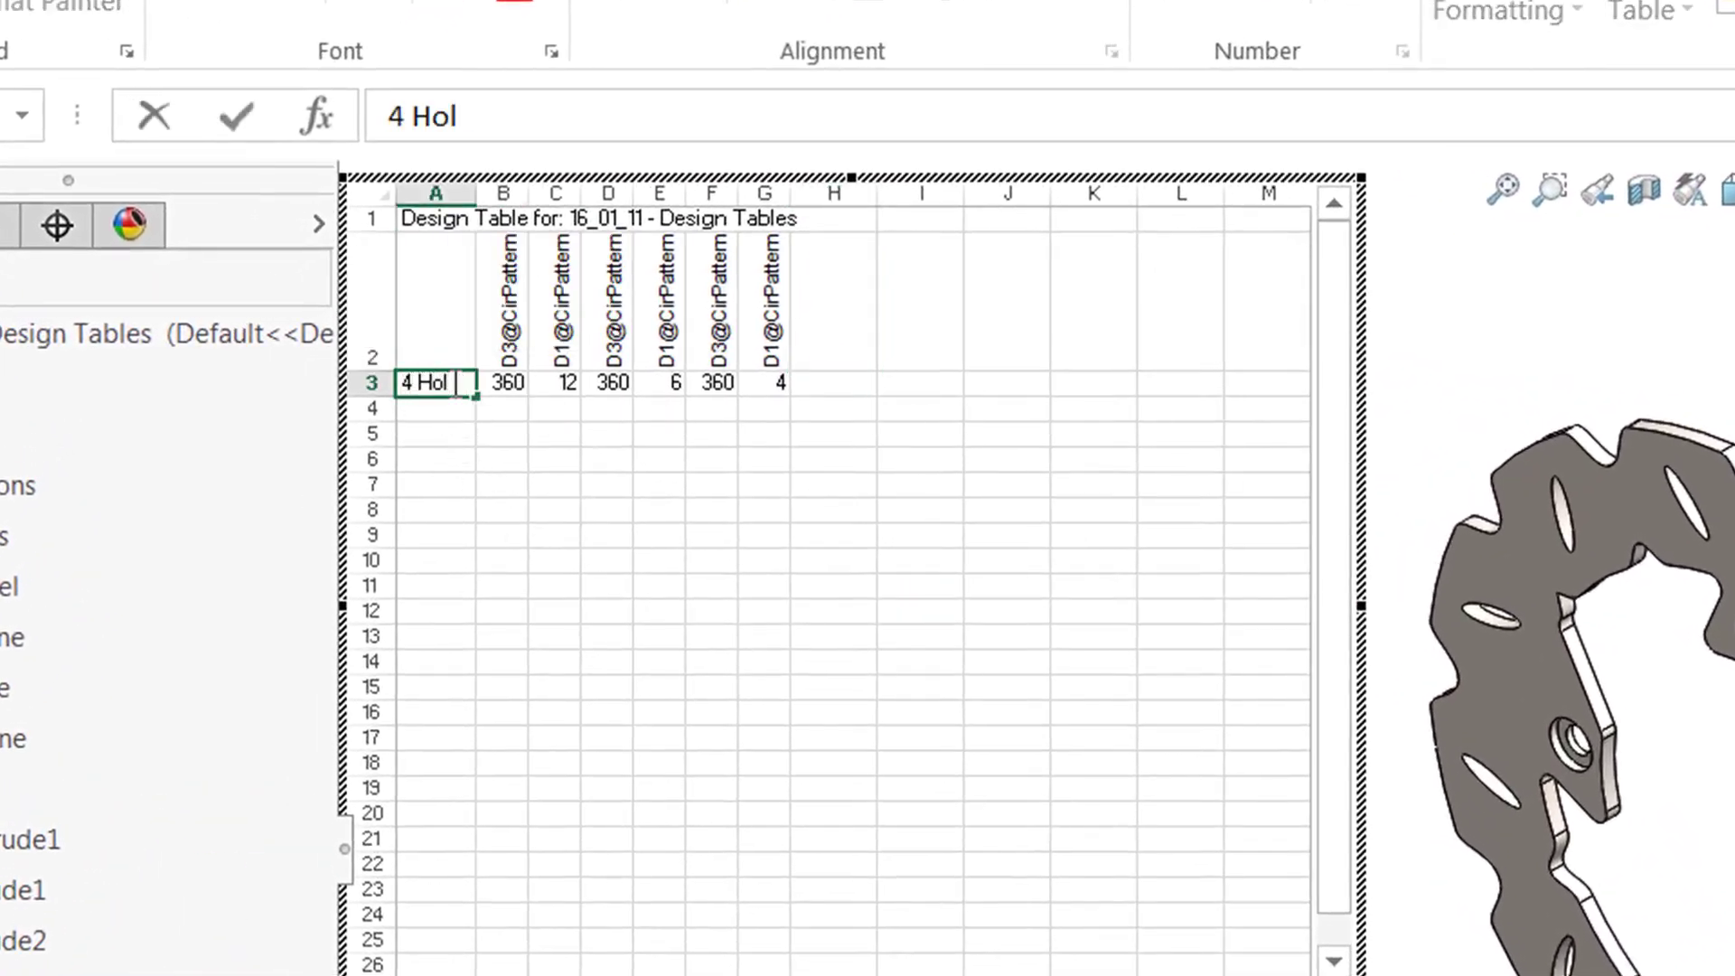
text(e 12 Cut)
key(Return)
- Widen column A and enter 4 Hole 10 Cut, 6 Hole 12 Cut, 6 Hole 10 Cut in A4:A6
drag(476, 194, 557, 199)
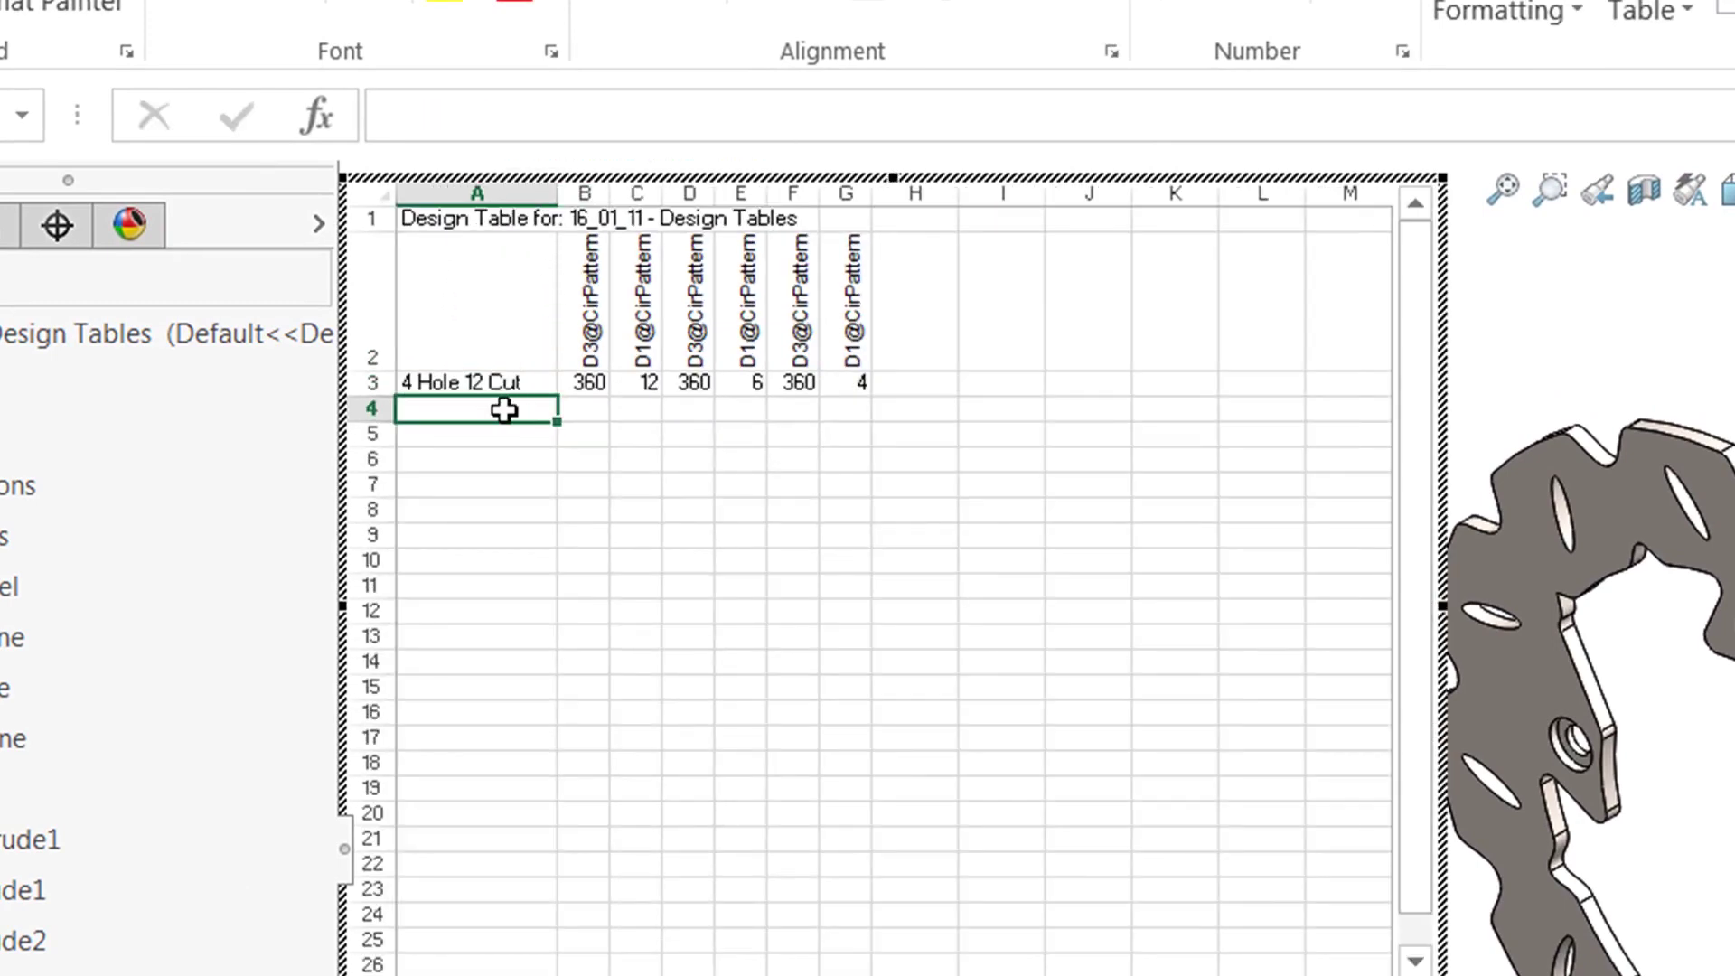
text(4 Hole 10 Cut)
key(Return)
text(6 Hole 12 Cut)
key(Return)
text(6 Hole 10 Cut)
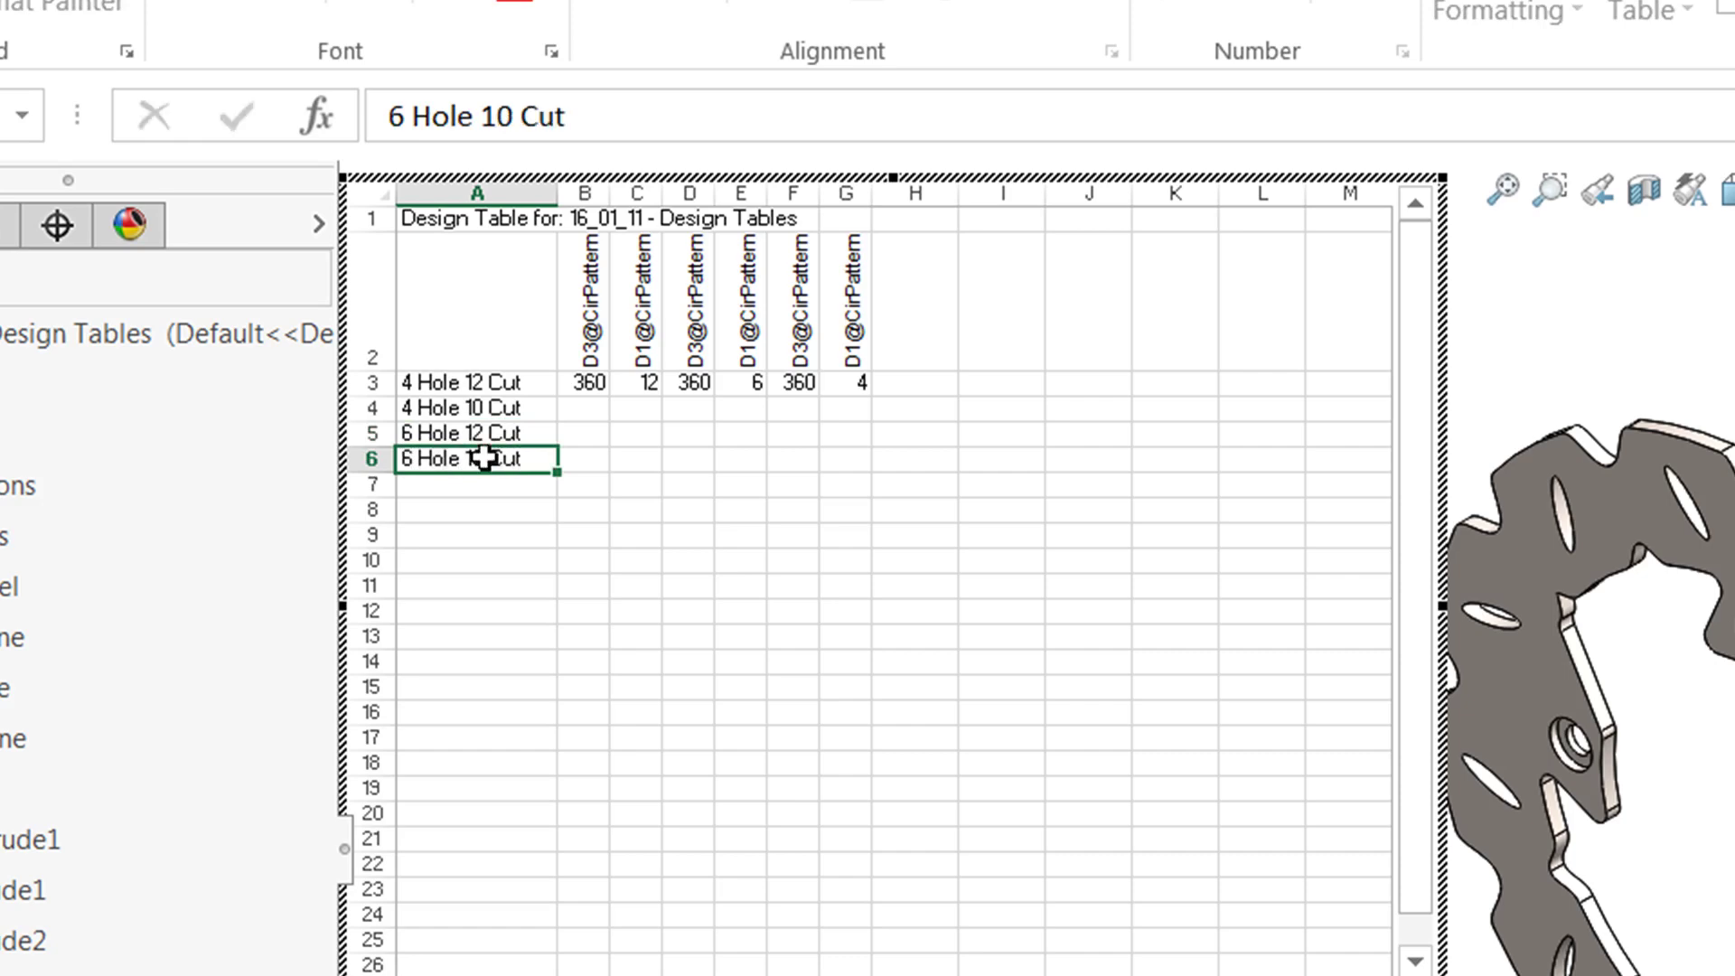
key(Return)
- Copy the row 3 pattern values B3:G3 into rows 4, 5 and 6
click(586, 385)
drag(626, 387, 833, 384)
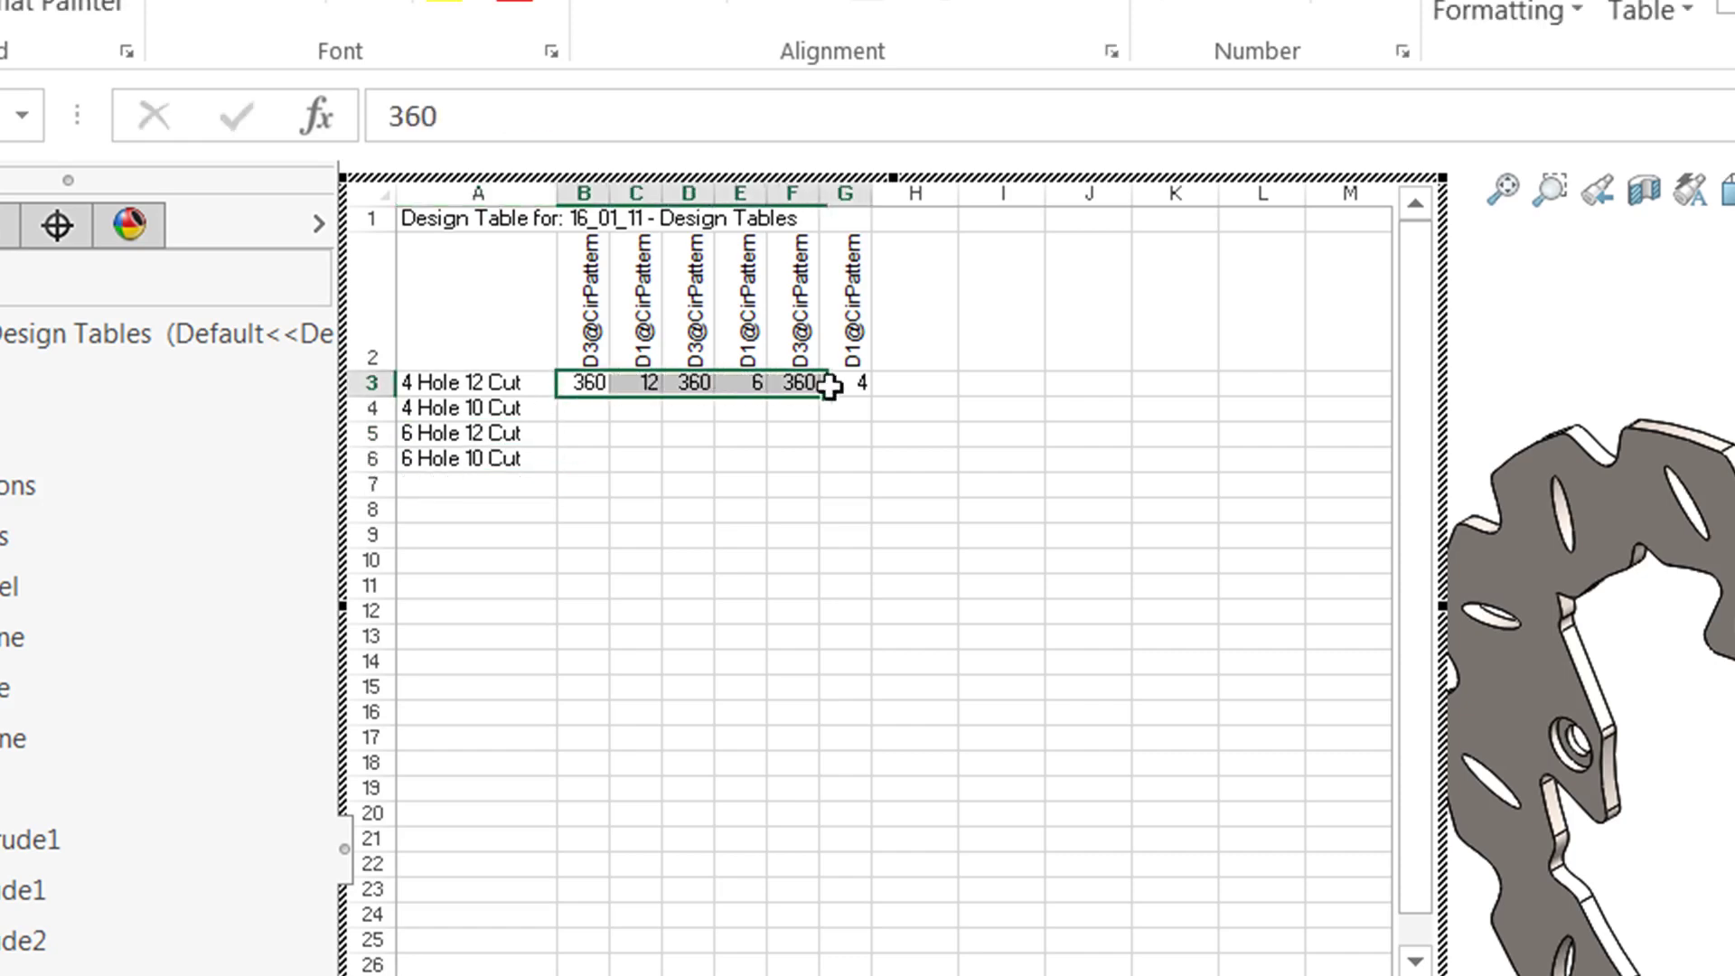
key(ctrl+c)
click(592, 417)
key(ctrl+v)
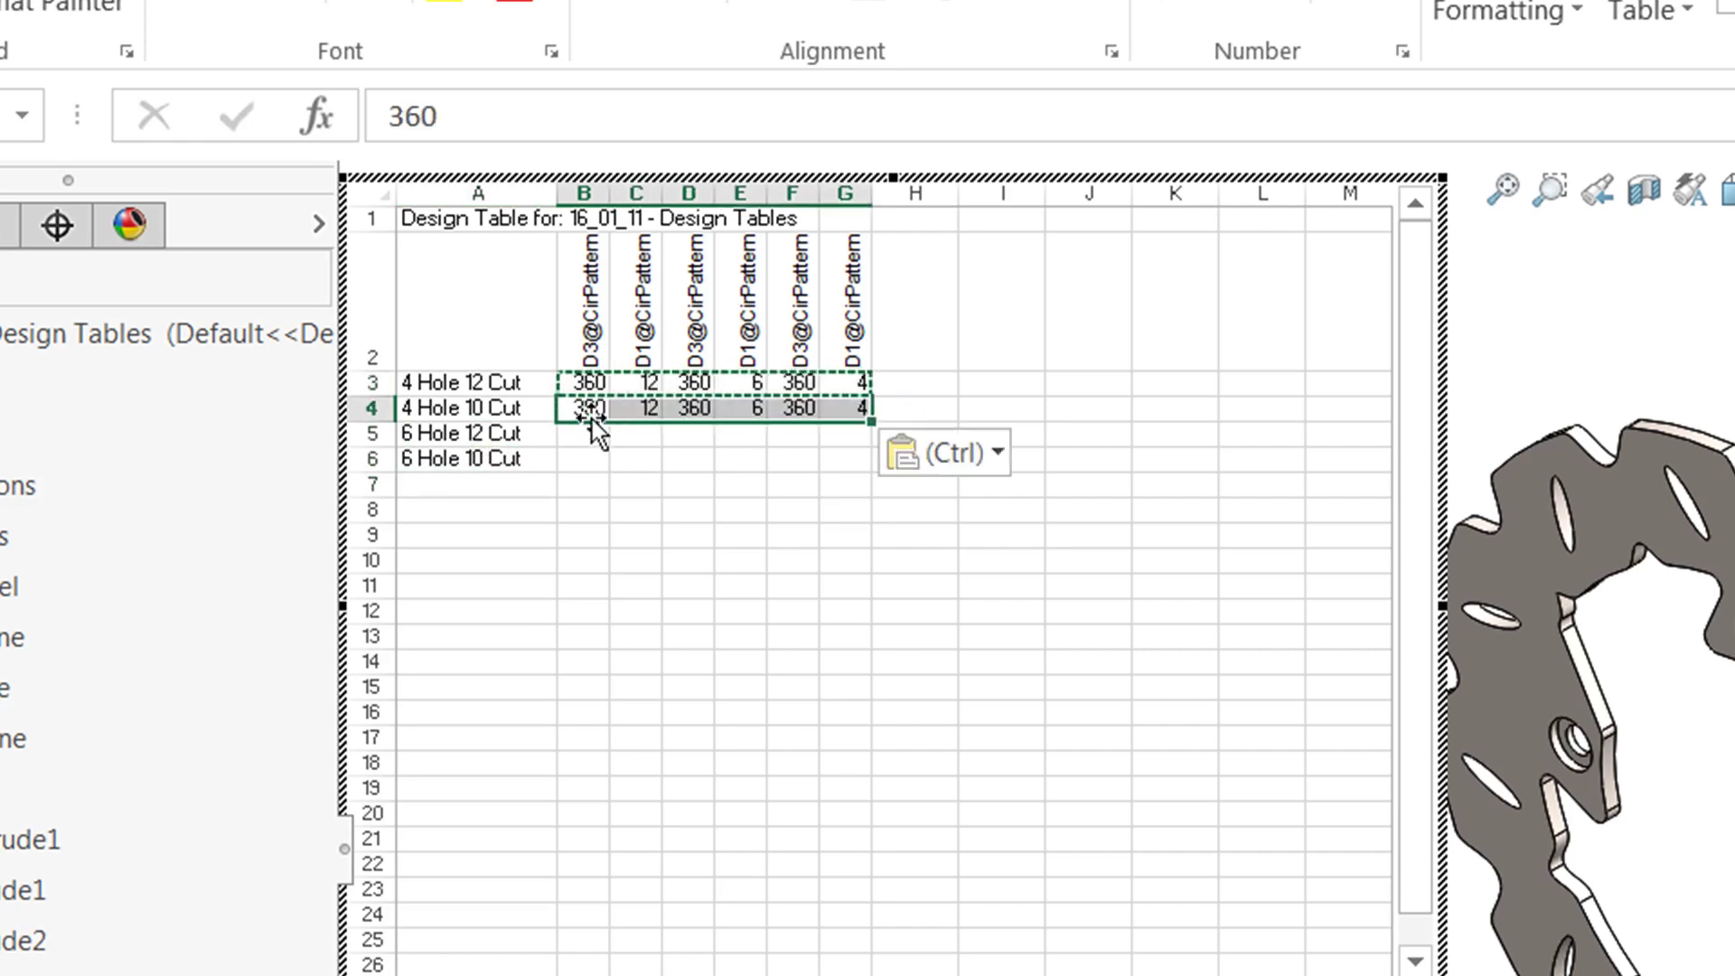
click(589, 433)
key(ctrl+v)
click(590, 459)
key(ctrl+v)
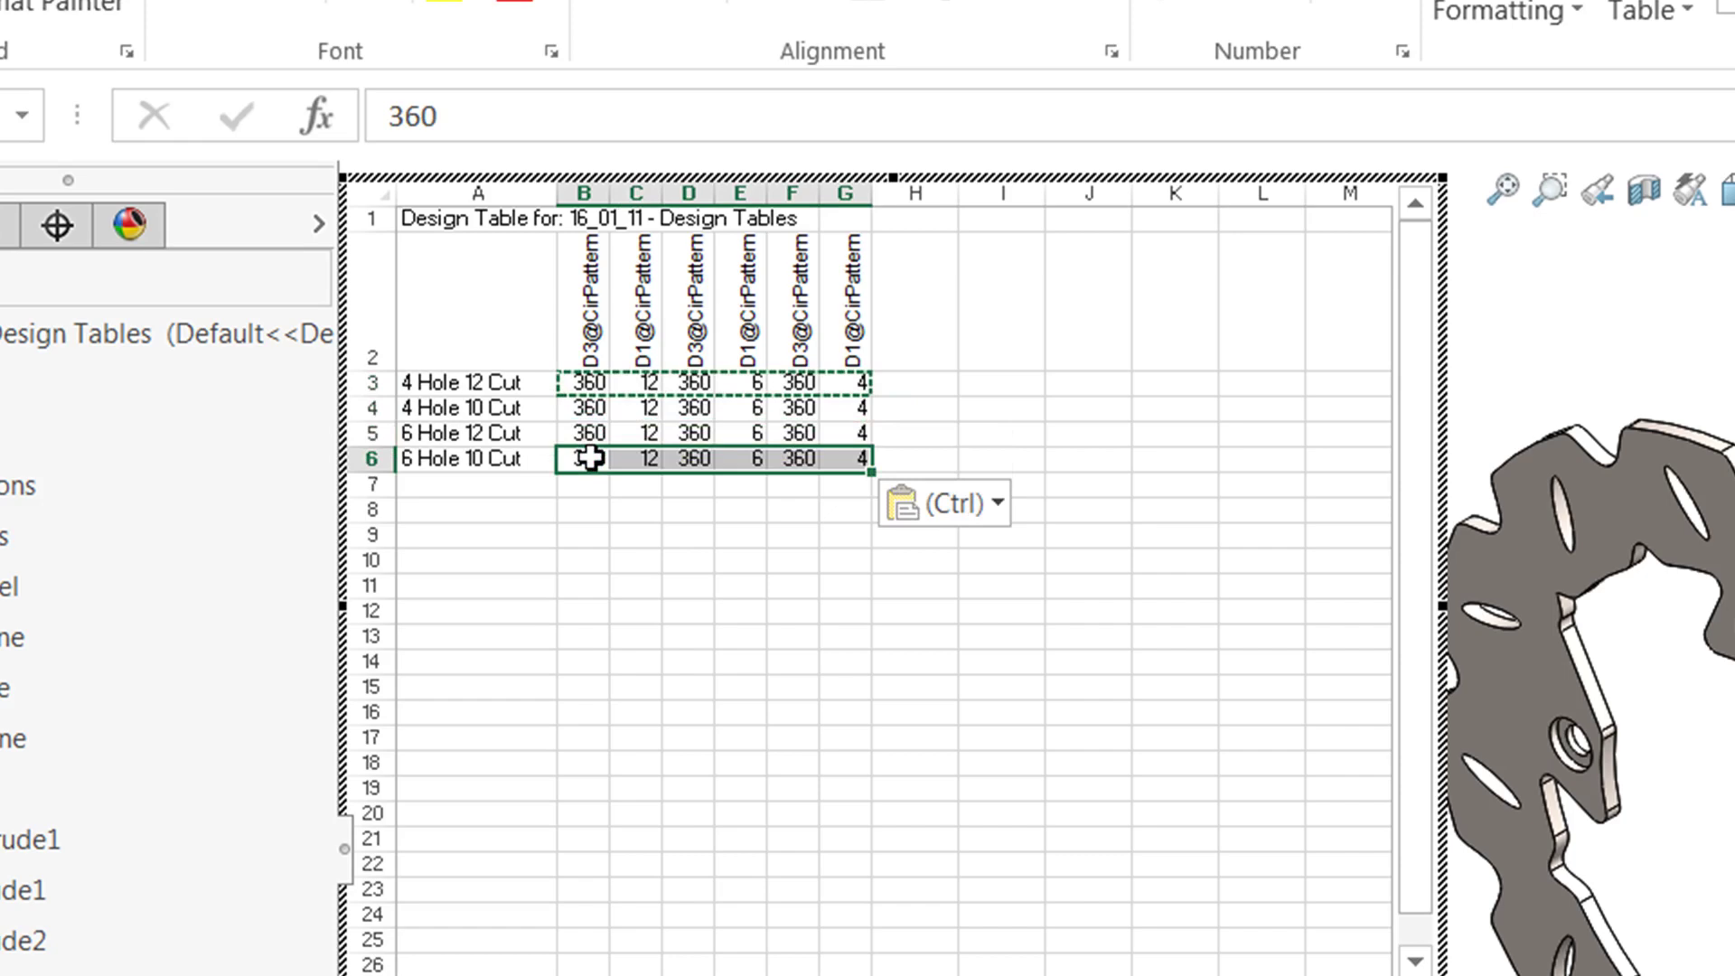
- Set 6 holes in G5 and G6, and 10 cuts in C4 and C6
click(851, 429)
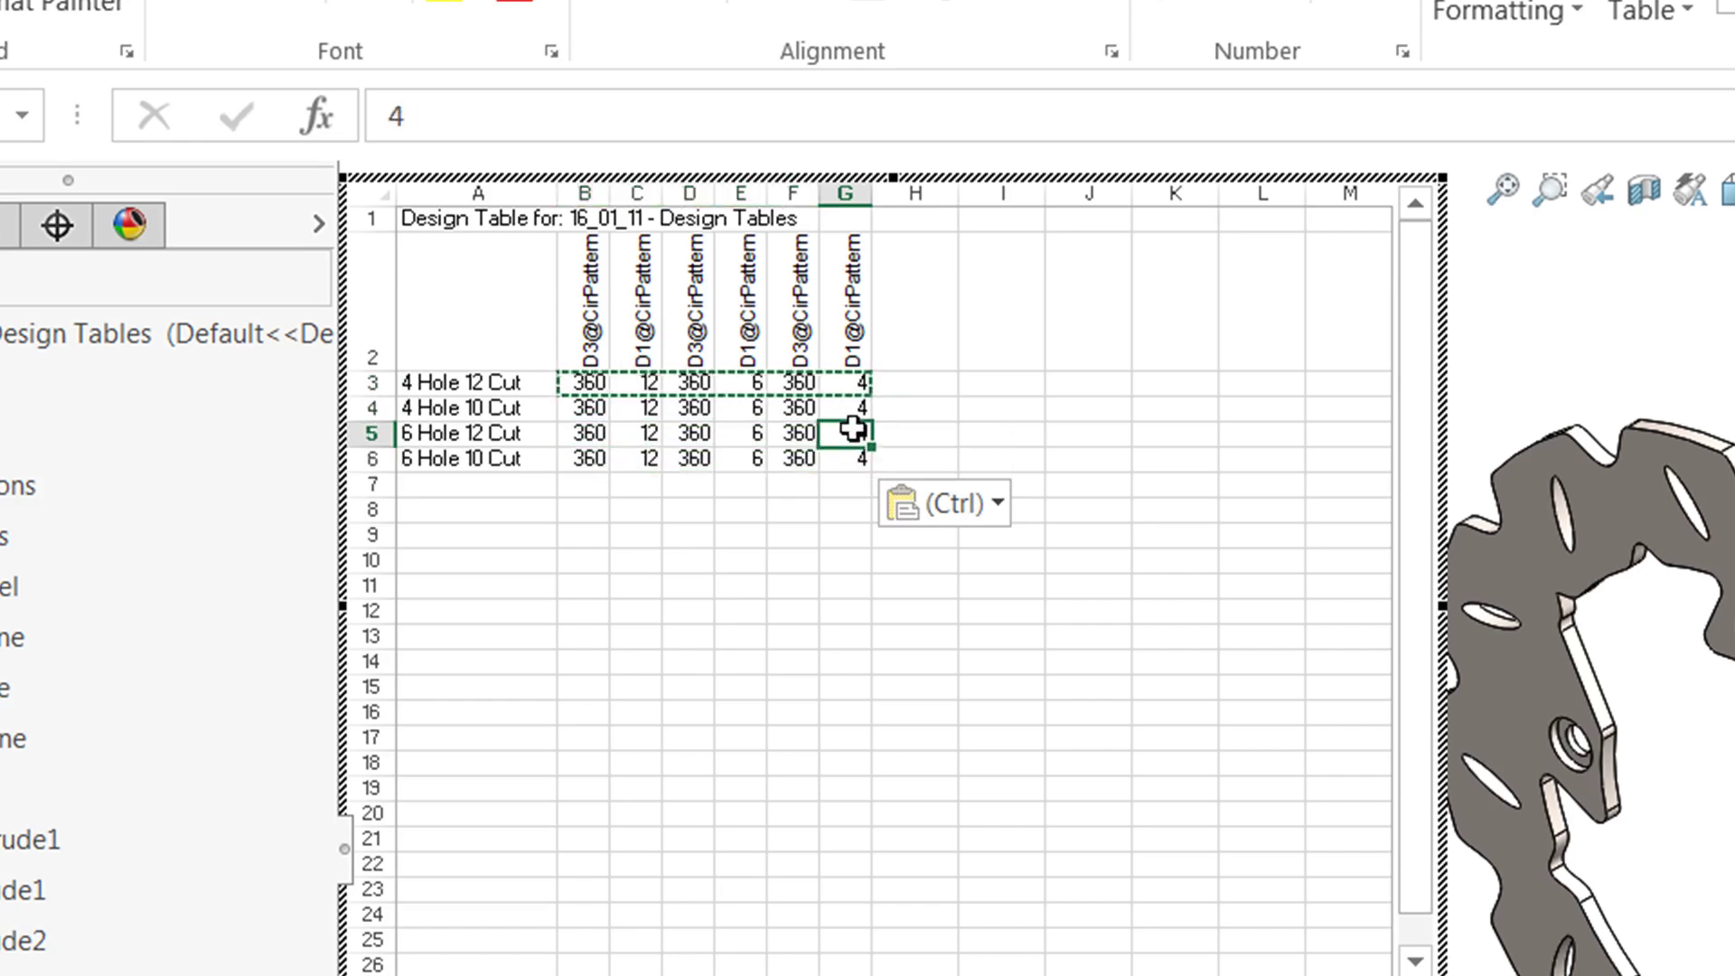
text(6)
key(Return)
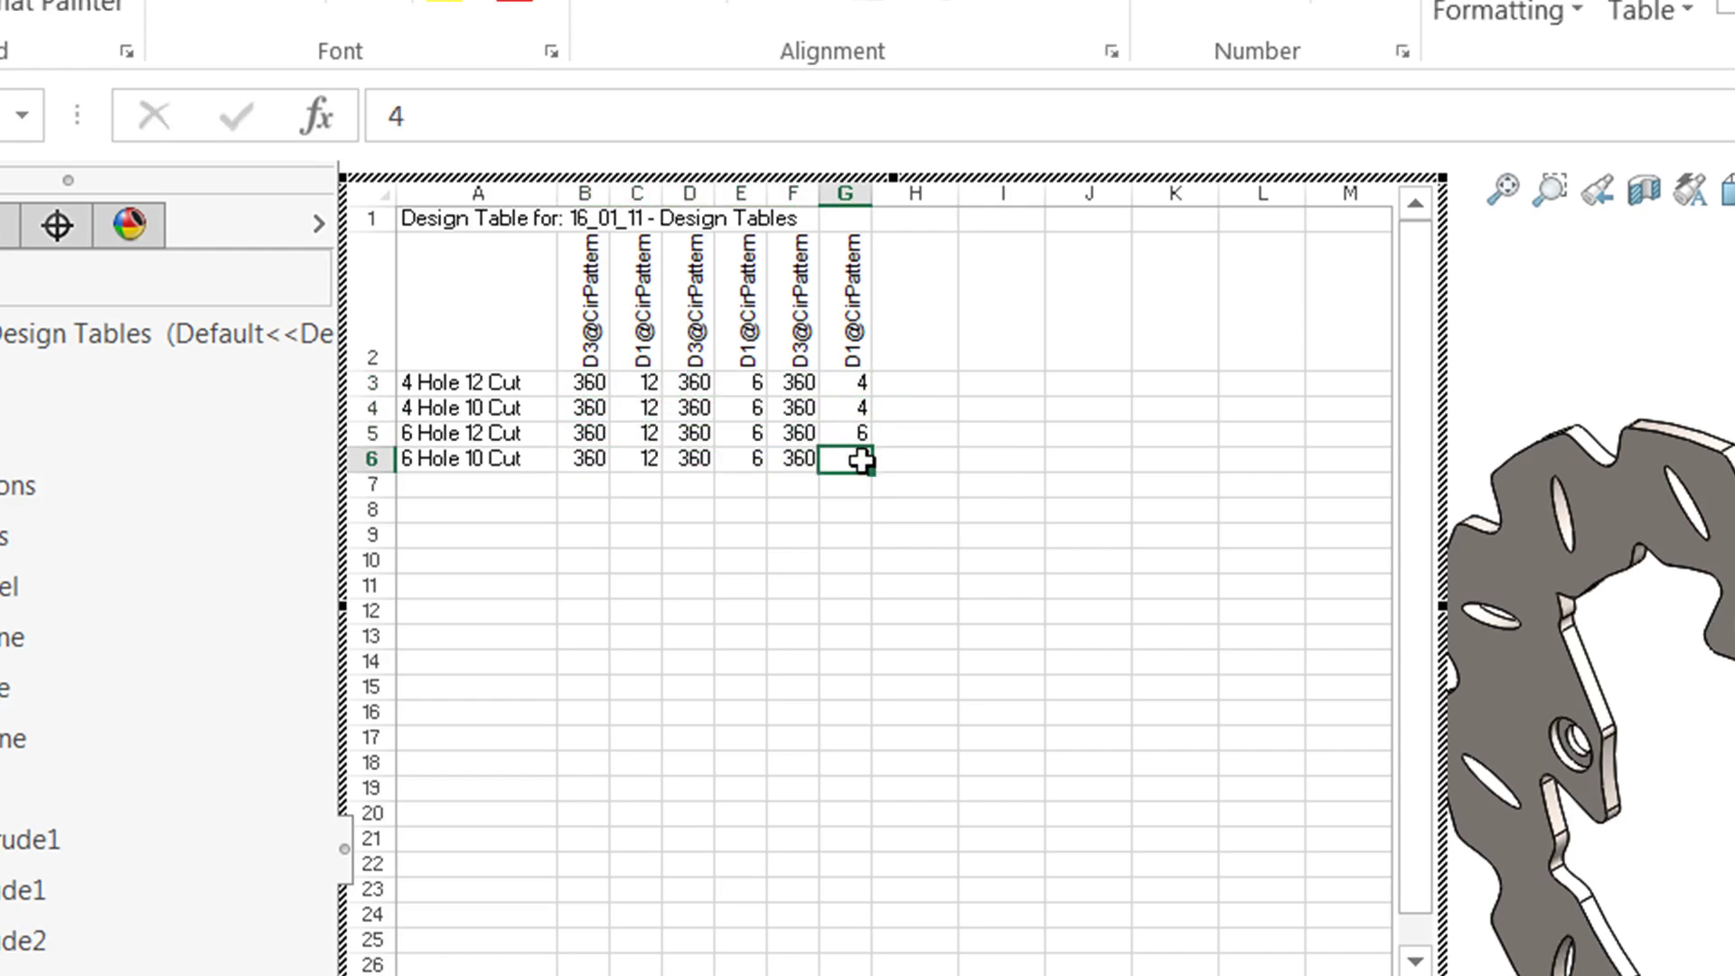
text(6)
key(Return)
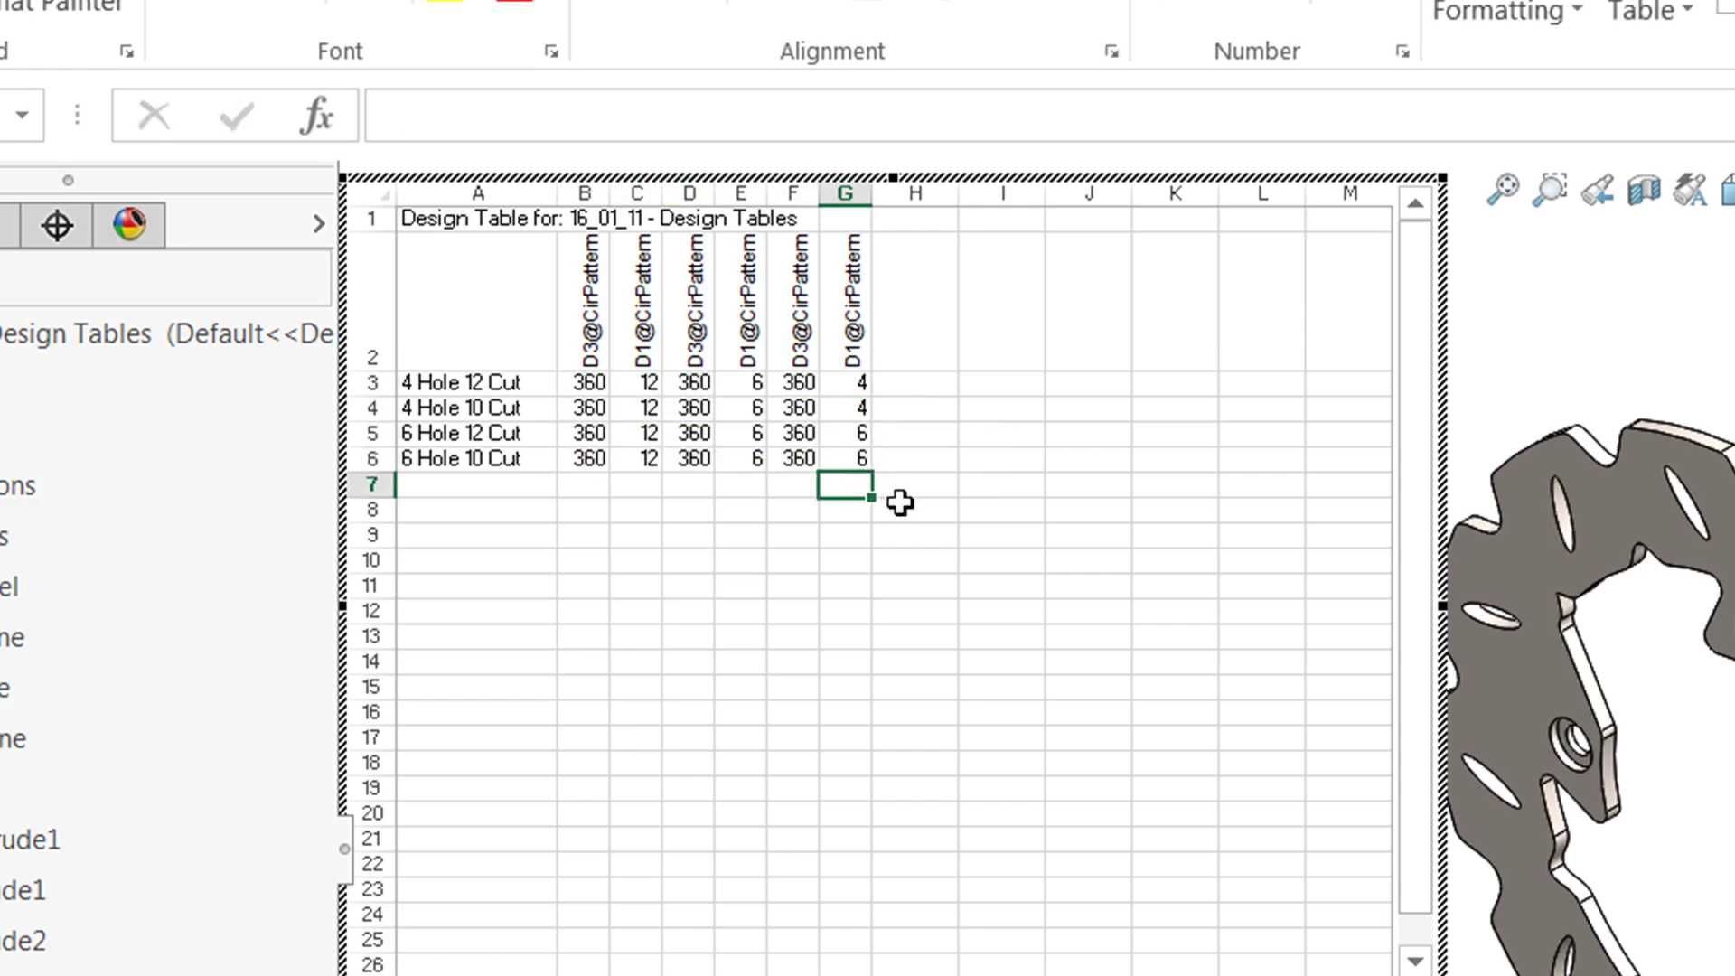
click(648, 406)
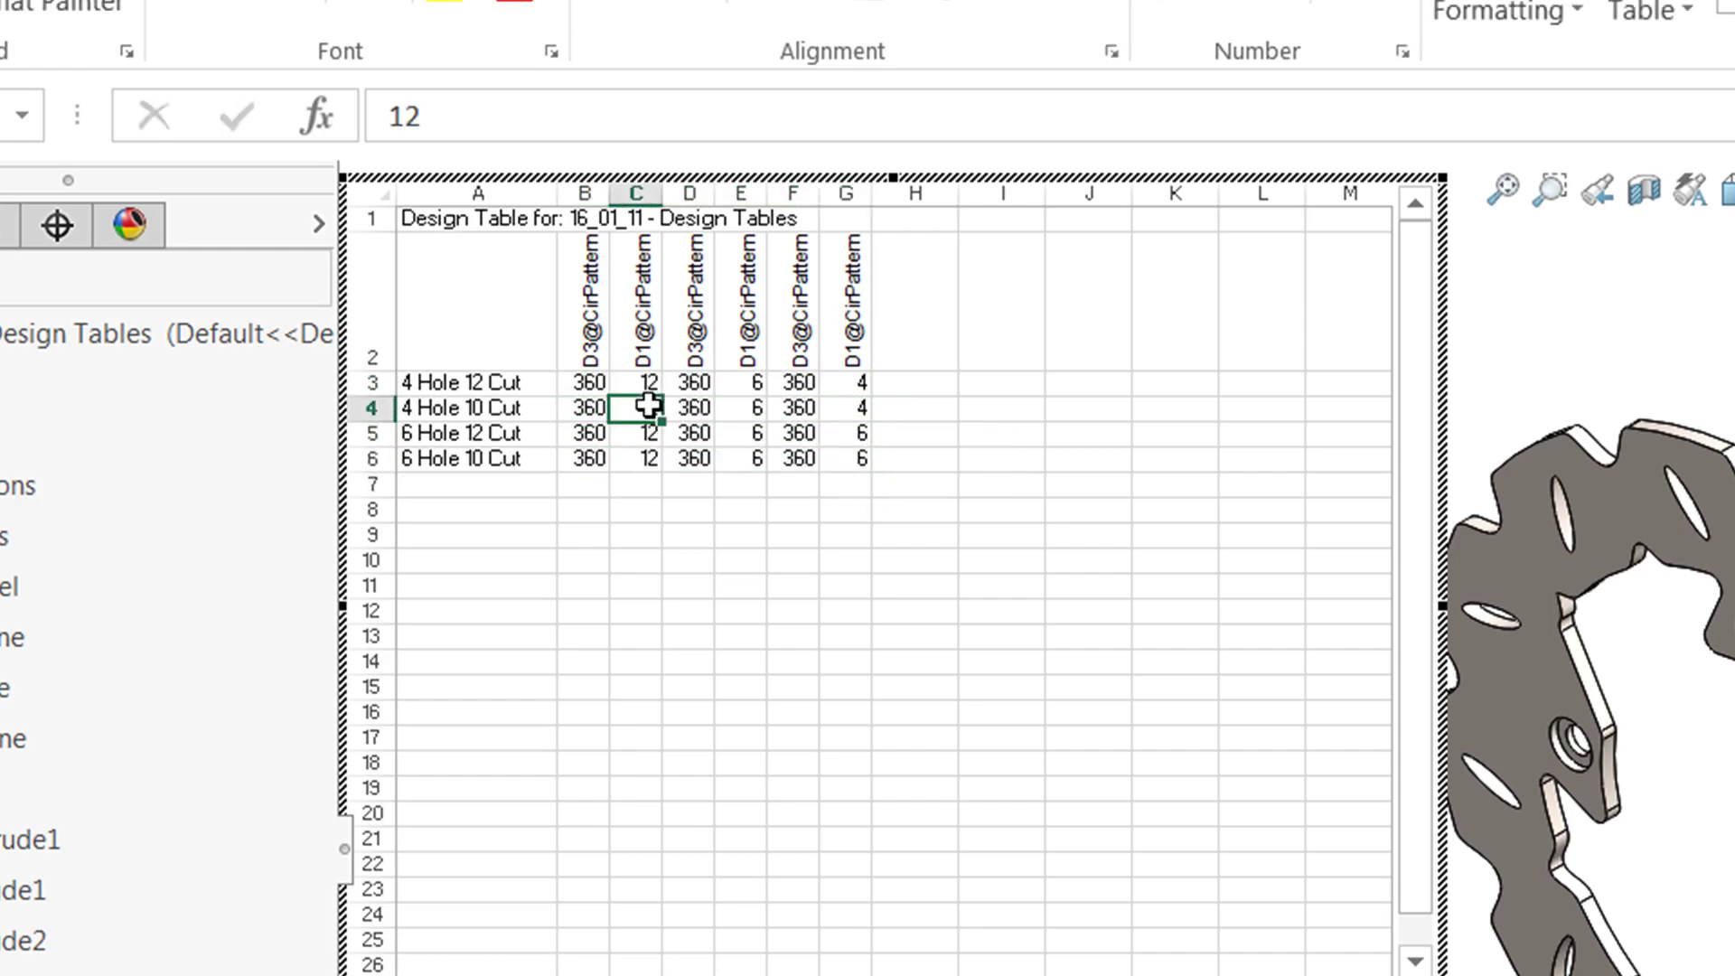
text(10)
key(Return)
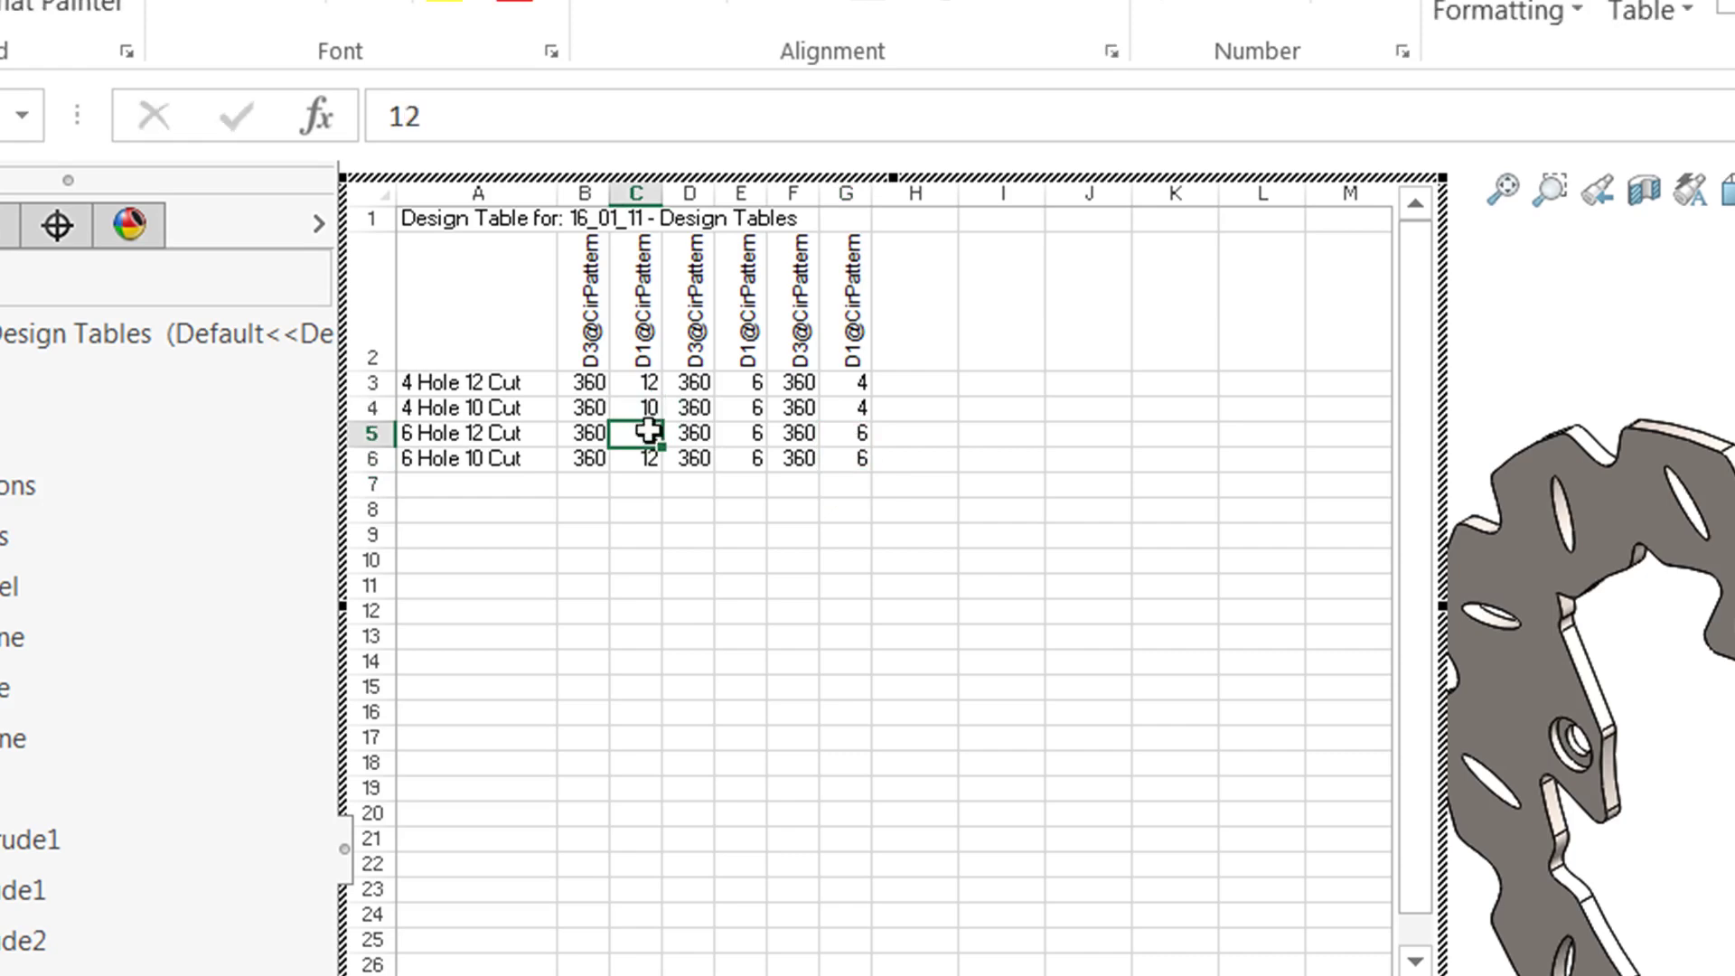
click(648, 456)
text(10)
key(Return)
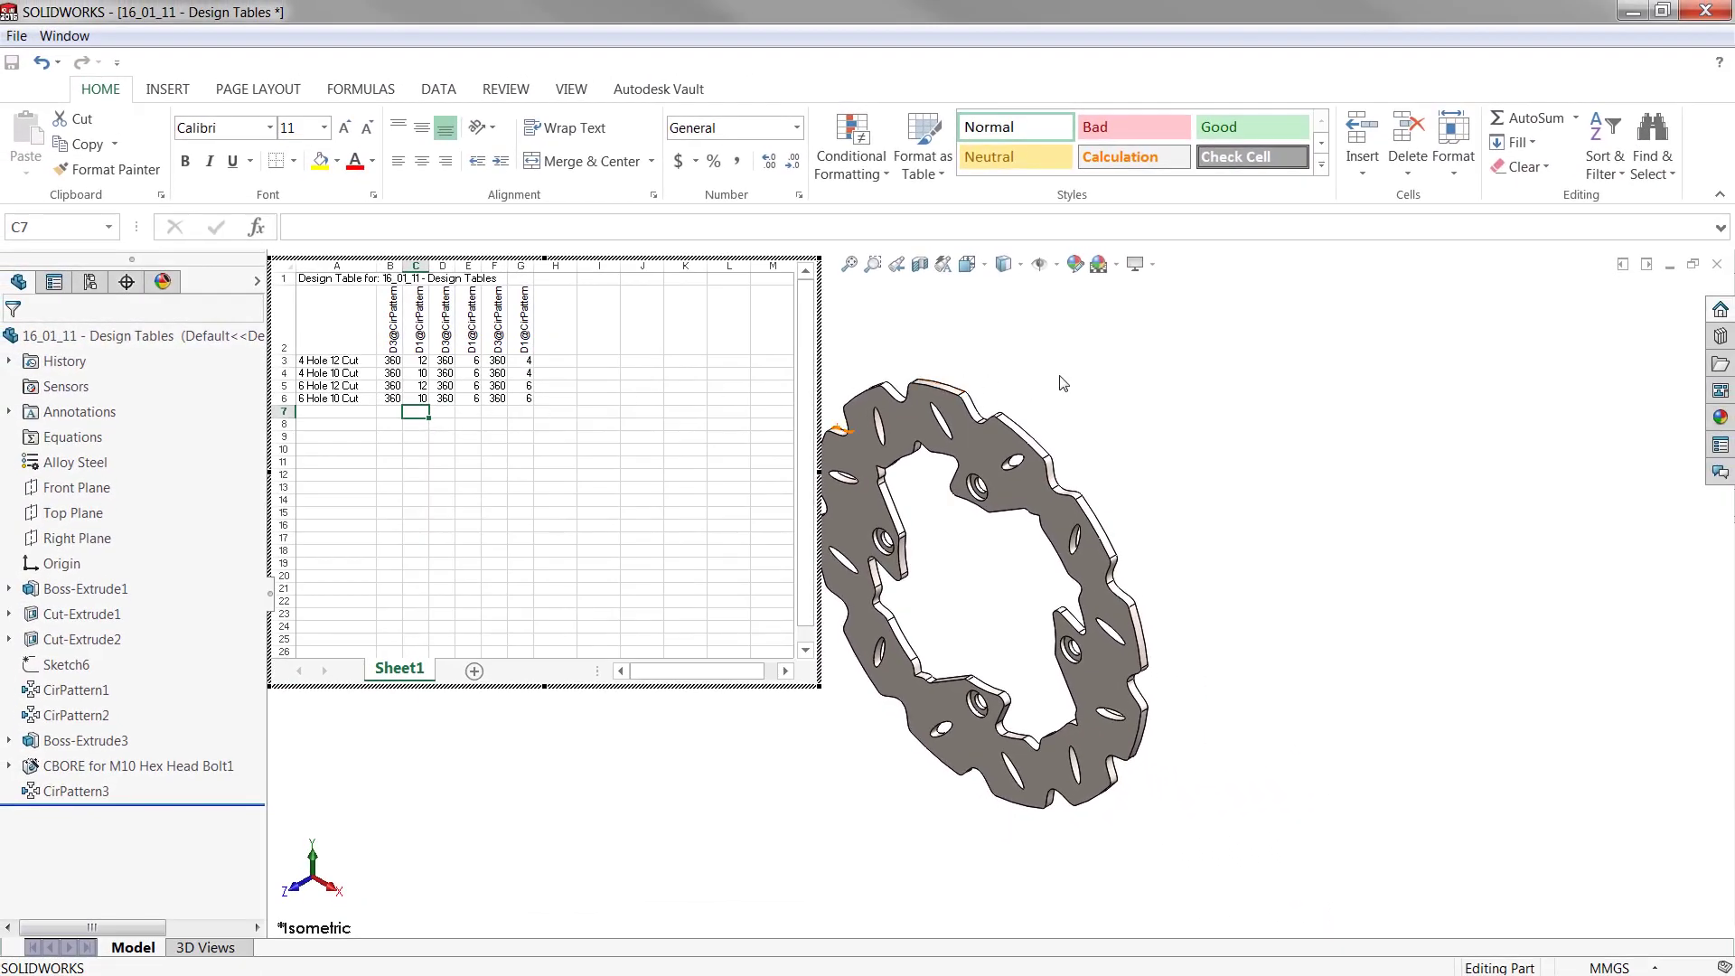
- Close the table, accept the new configurations, then activate 4 Hole 10 Cut, 4 Hole 12 Cut and 6 Hole 10 Cut
click(1065, 384)
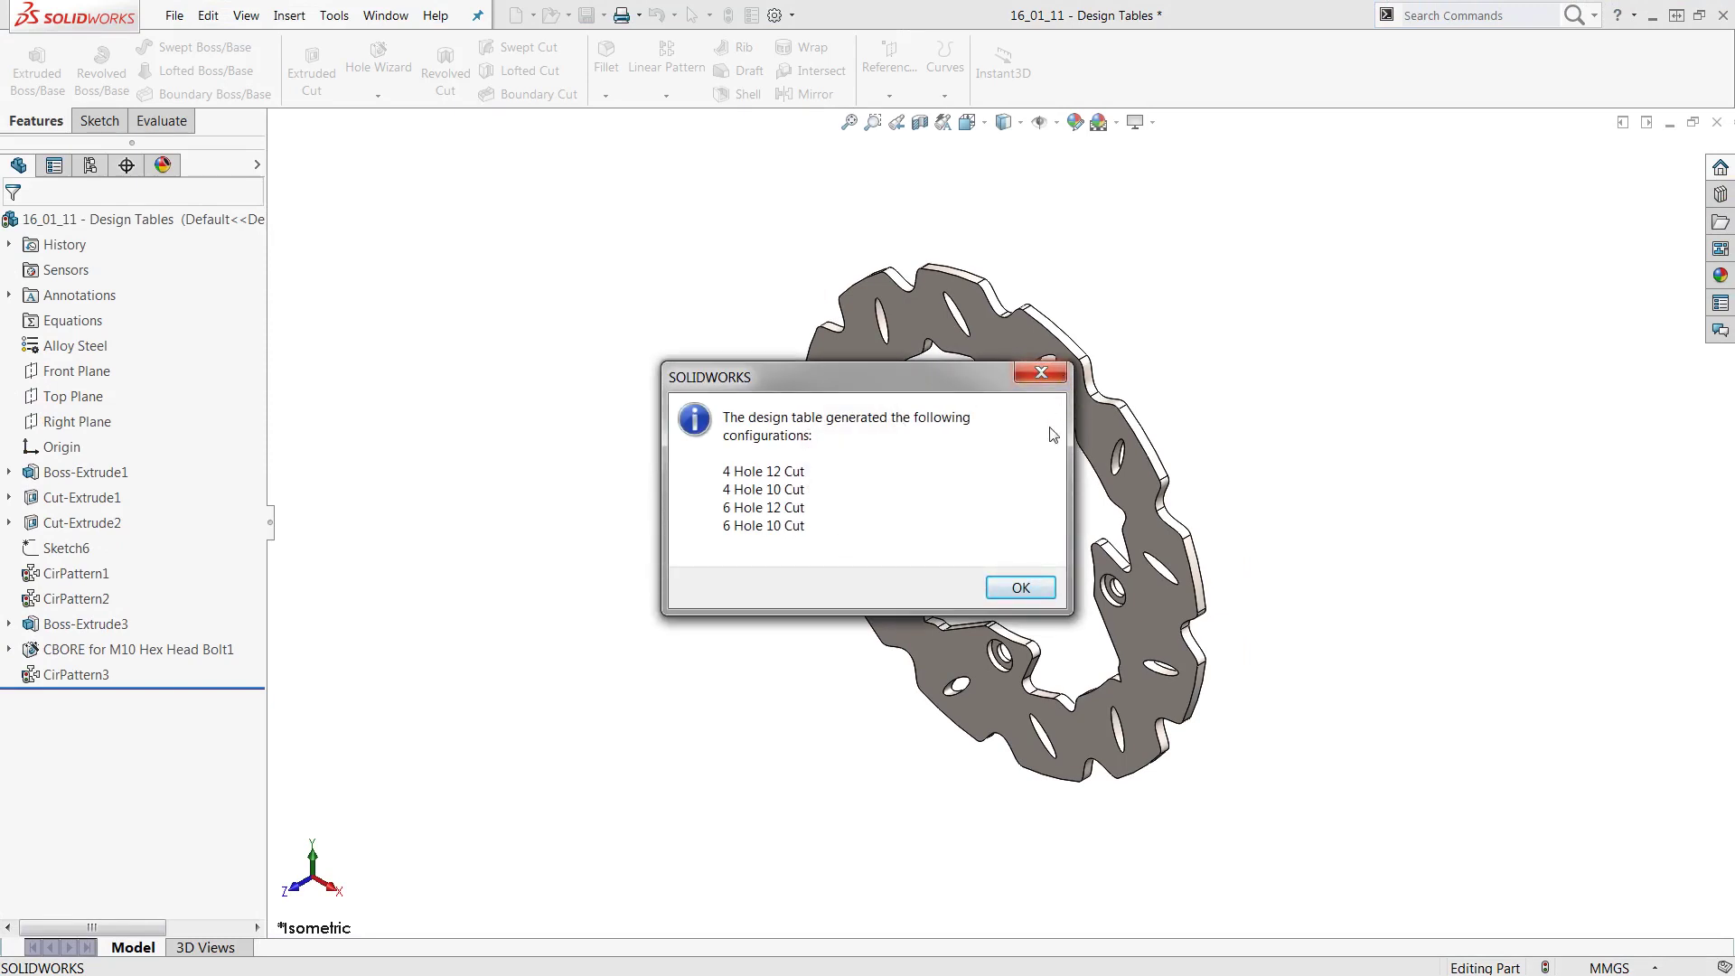
click(1029, 591)
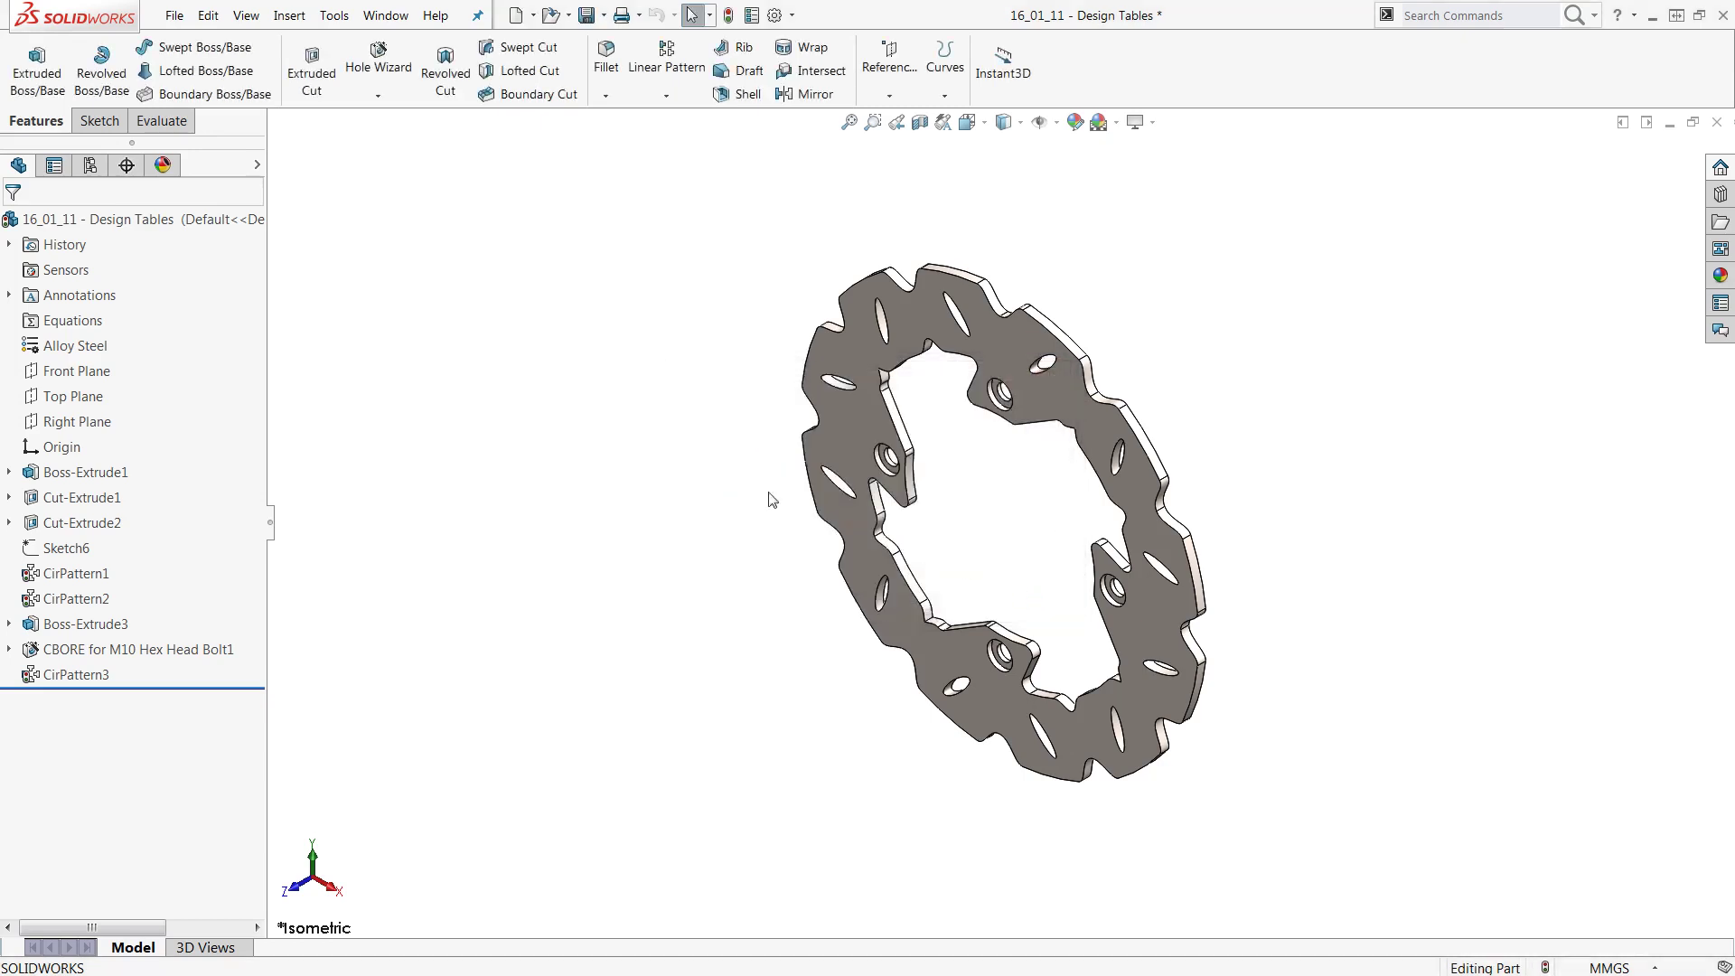
click(90, 167)
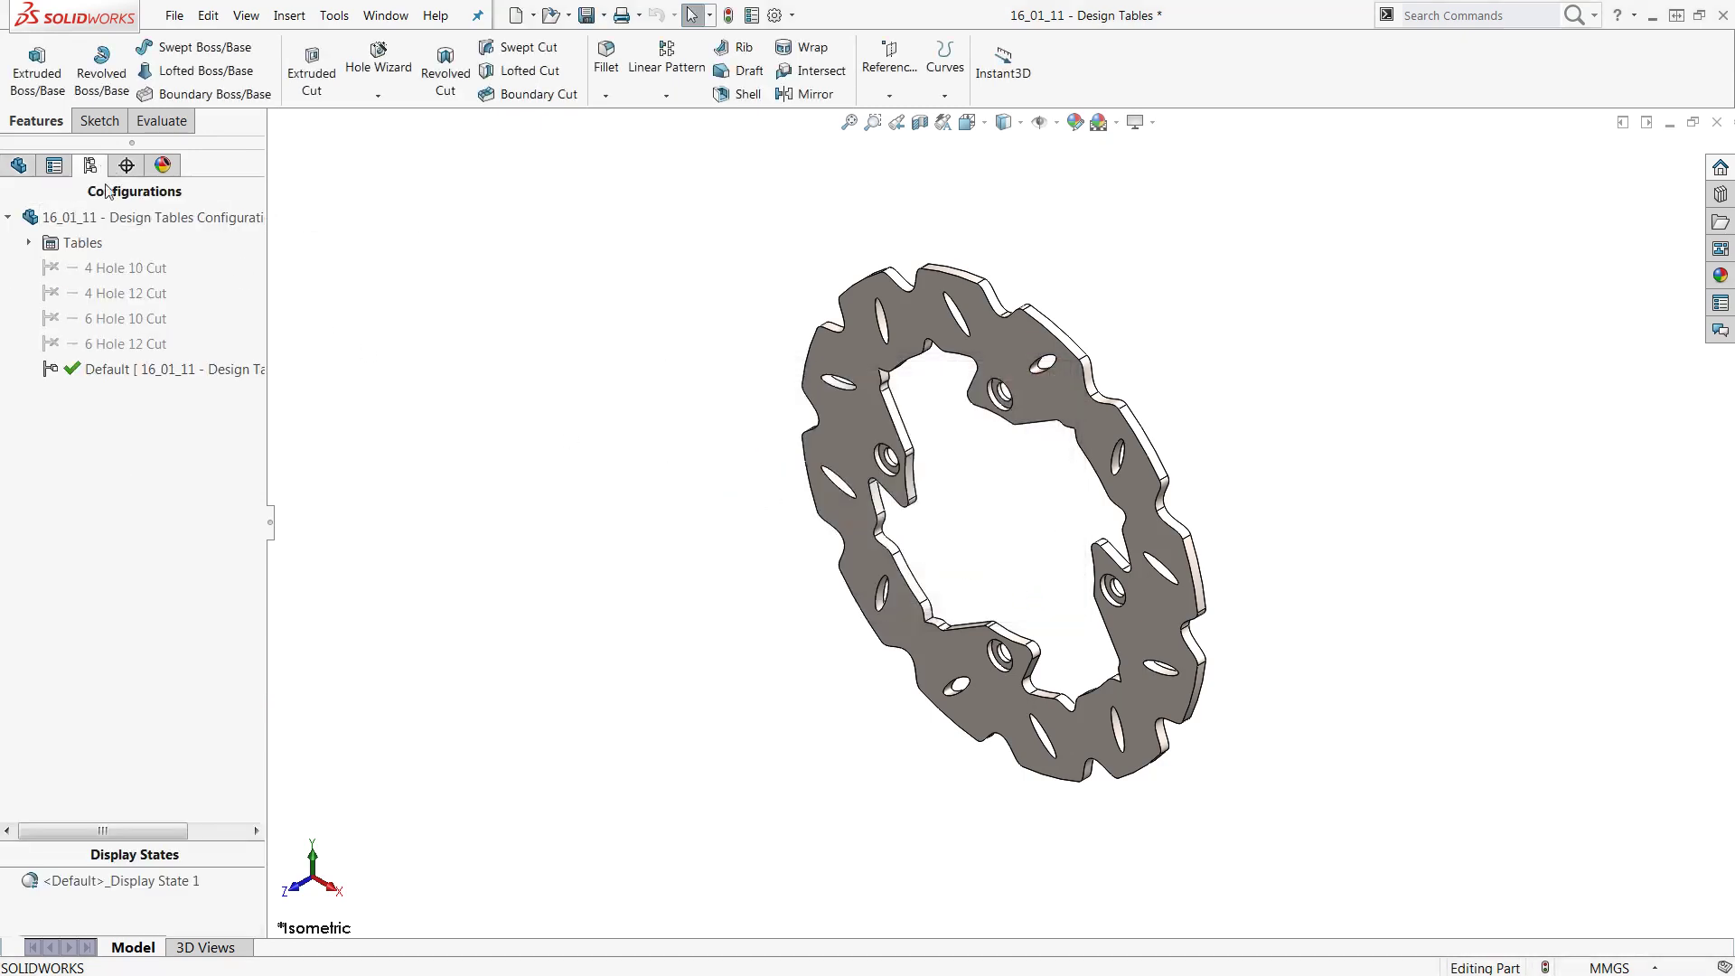
double_click(129, 274)
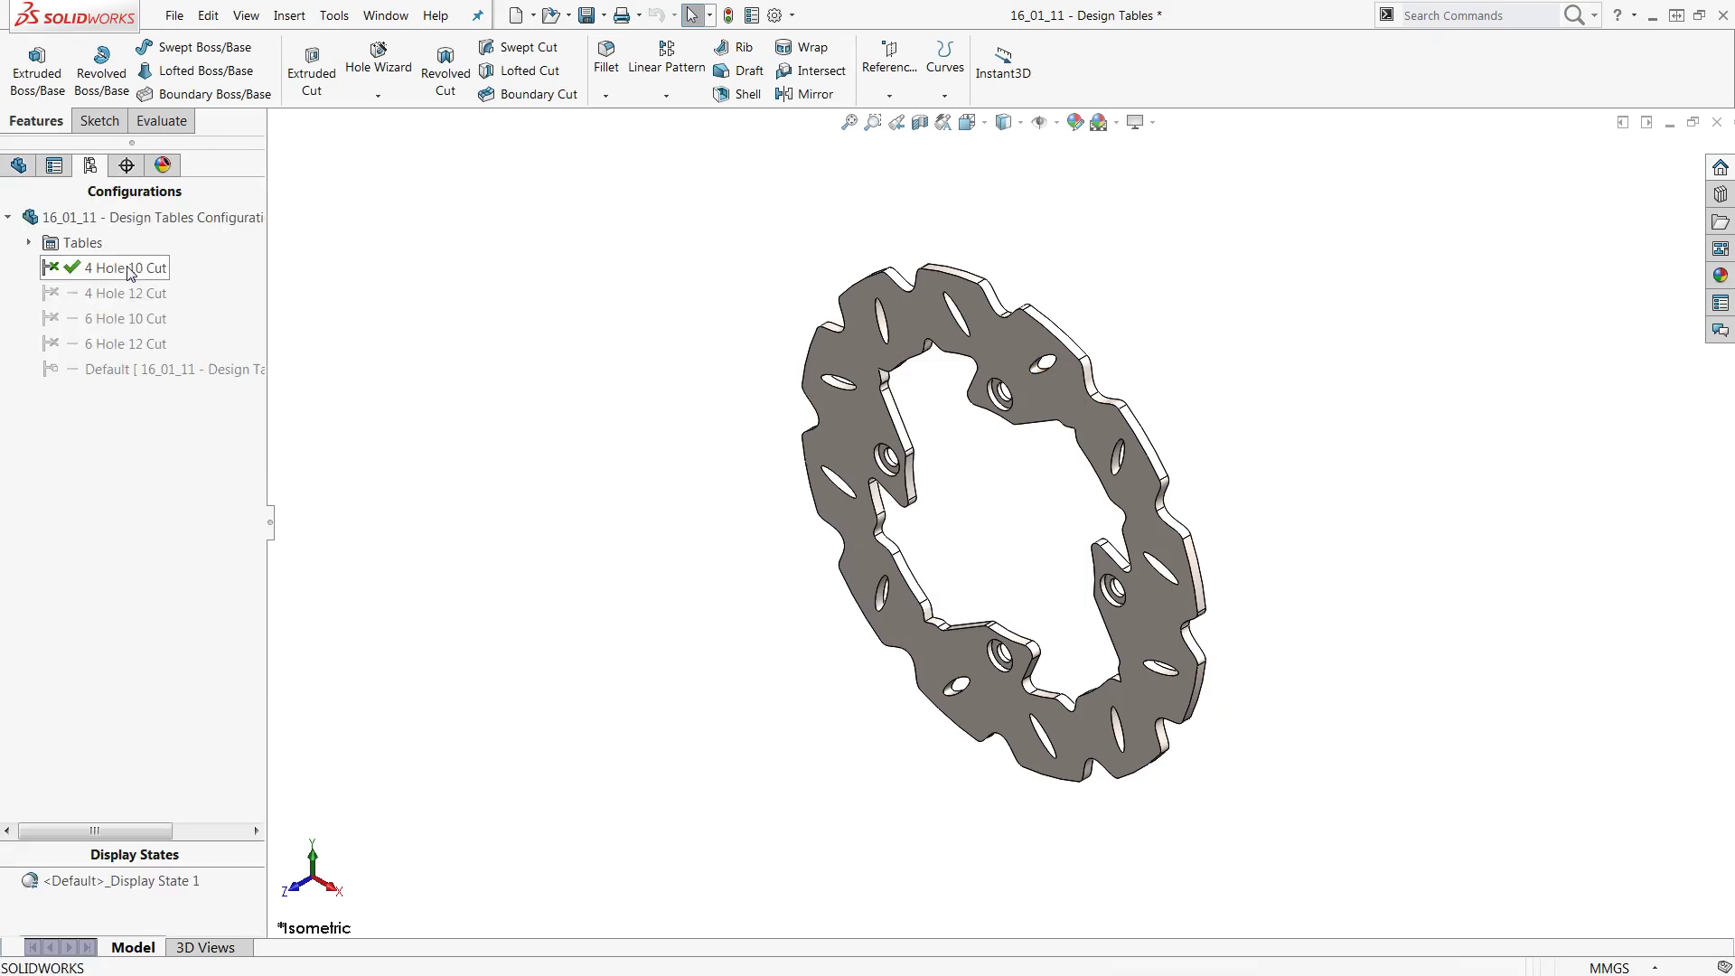
double_click(125, 296)
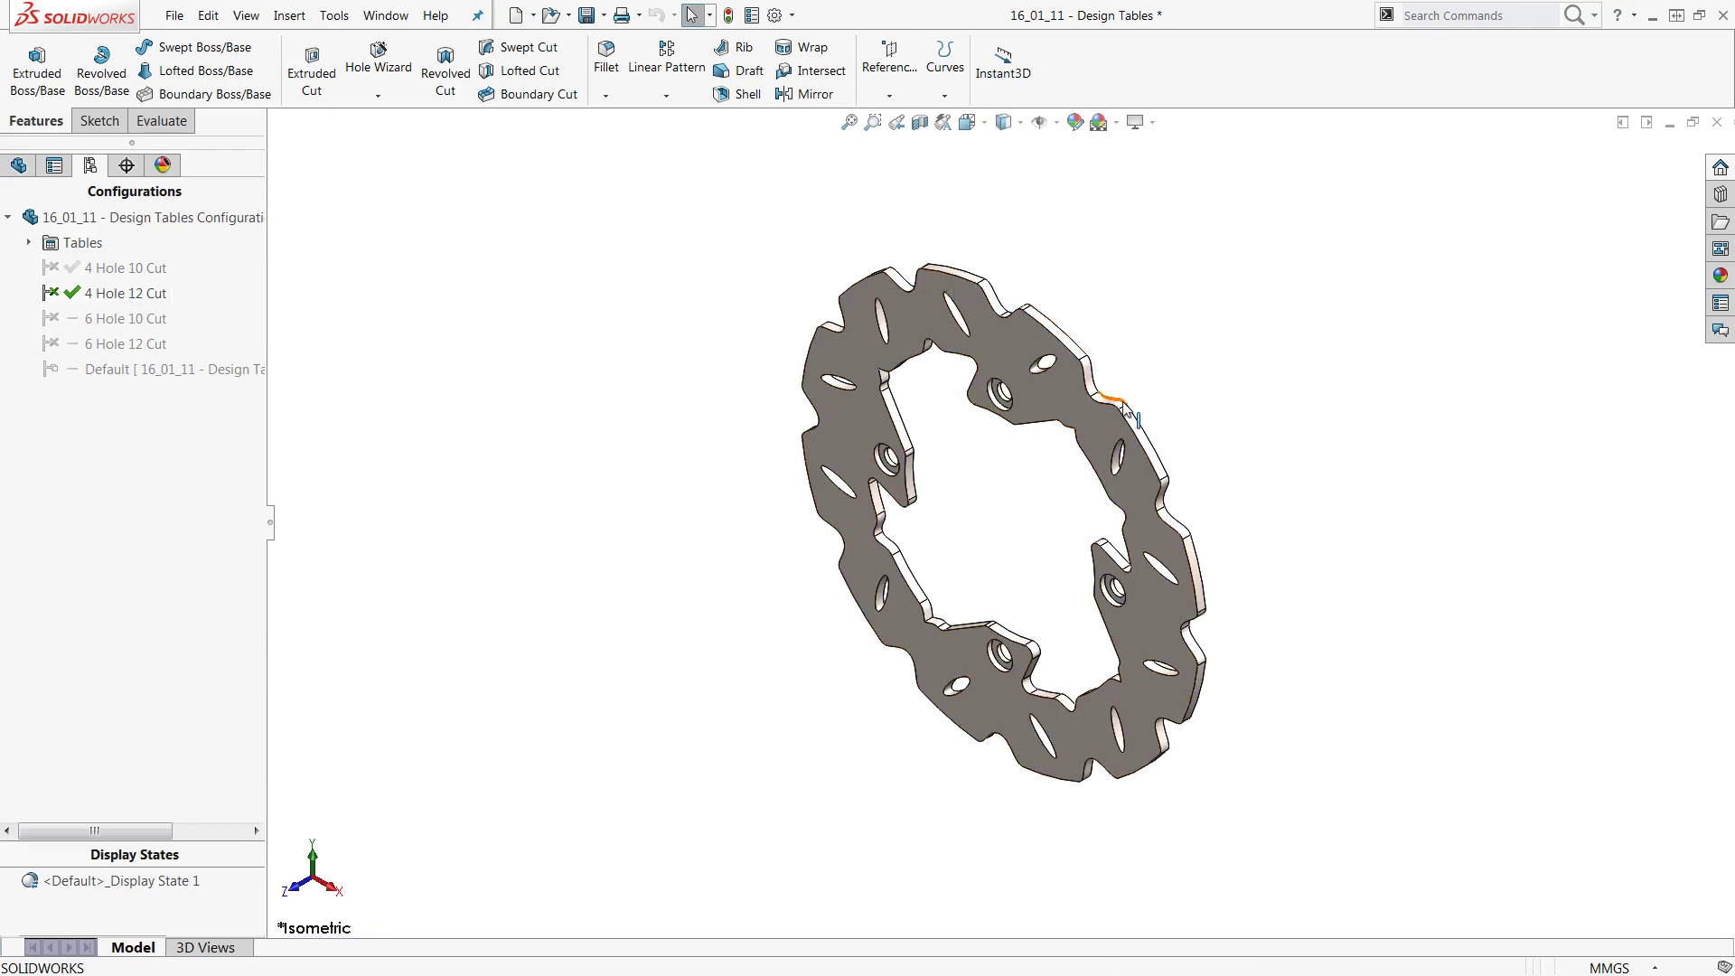
double_click(136, 323)
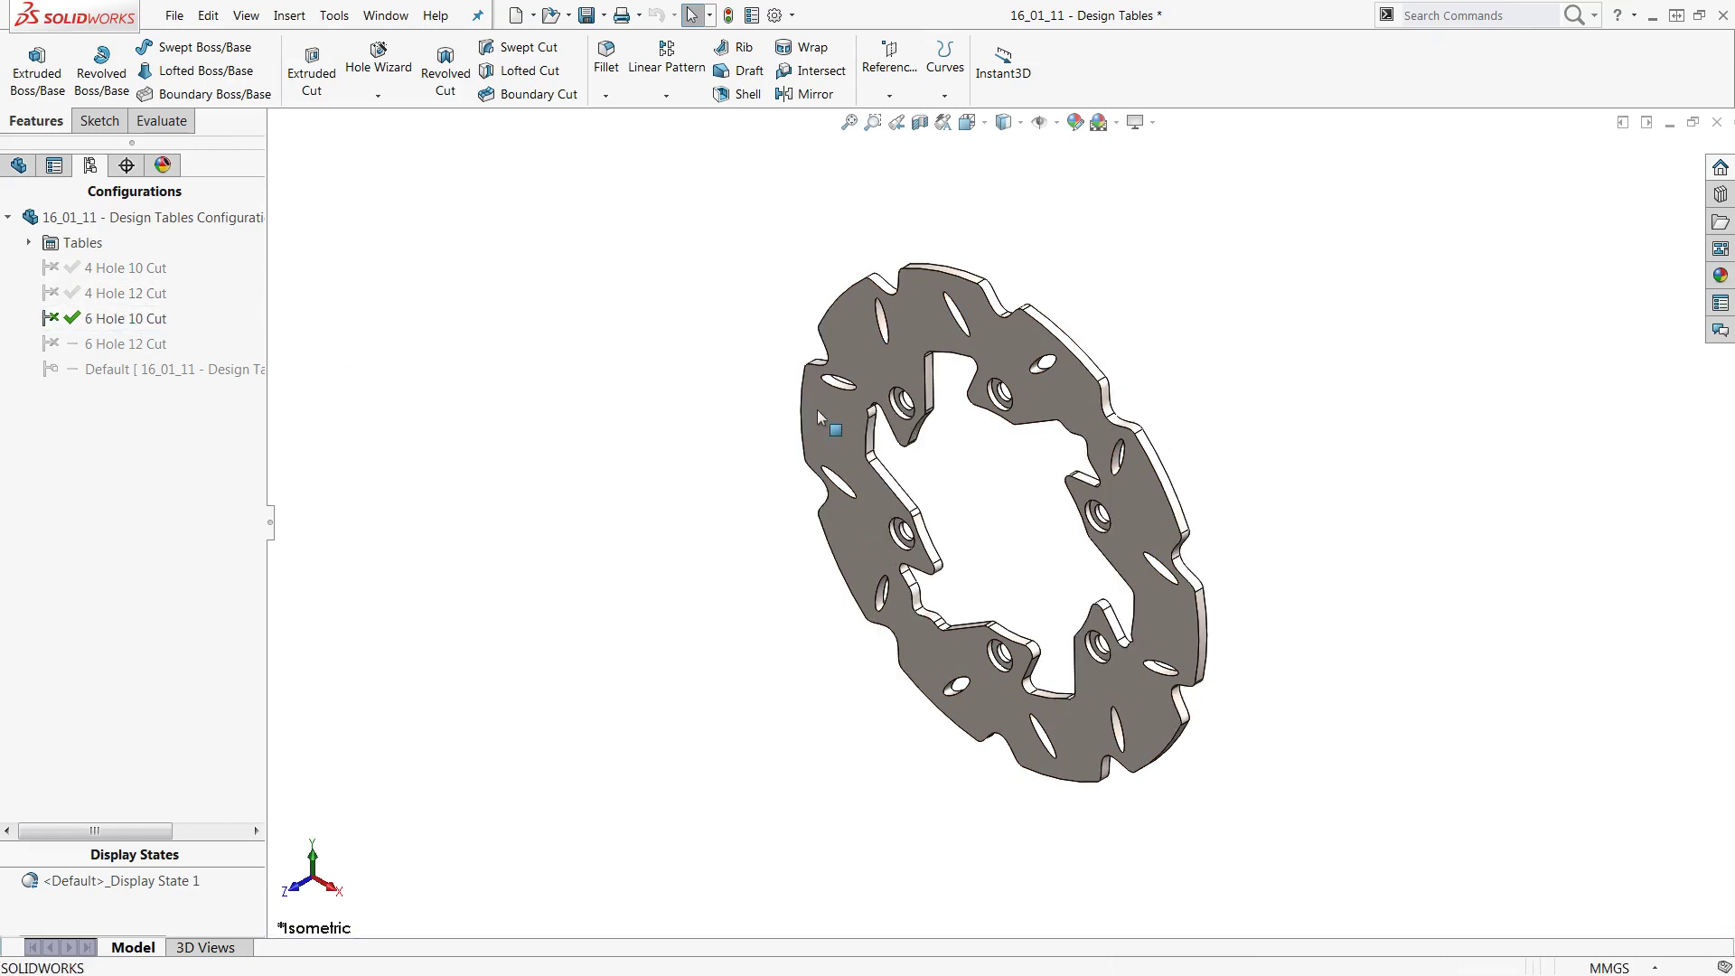